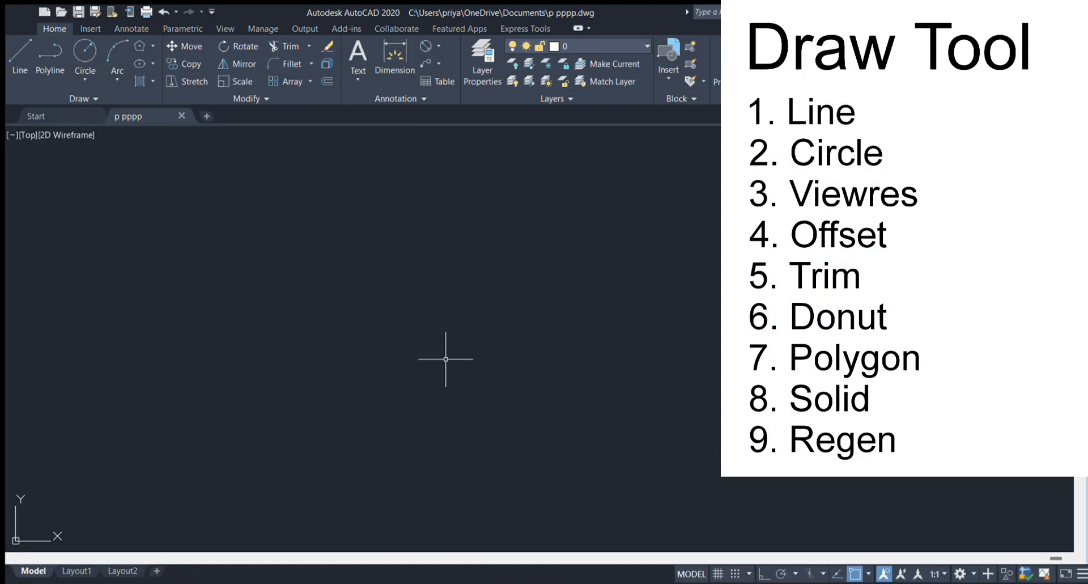
Delete all the existing arrow-shaped line geometry near the origin so the drawing is empty.
scroll(447, 346, down, 6)
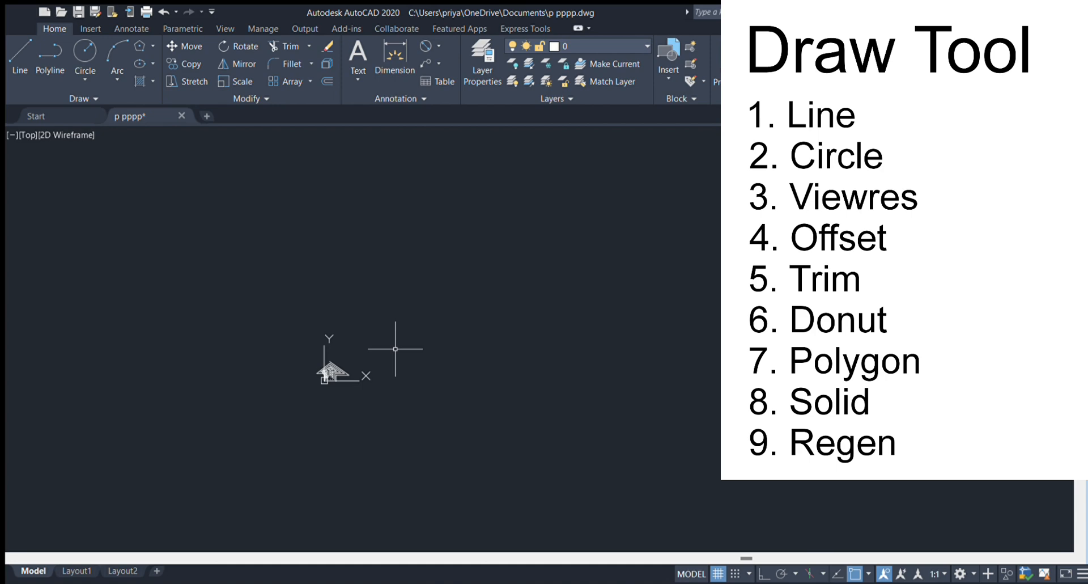
scroll(329, 371, up, 4)
middle_drag(359, 409, 505, 373)
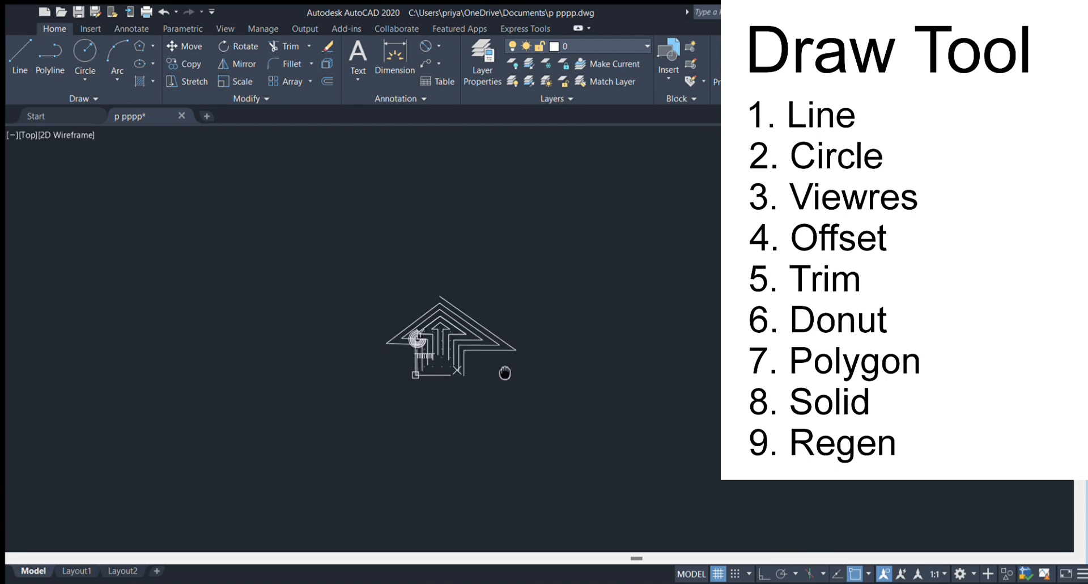
click(537, 400)
click(291, 220)
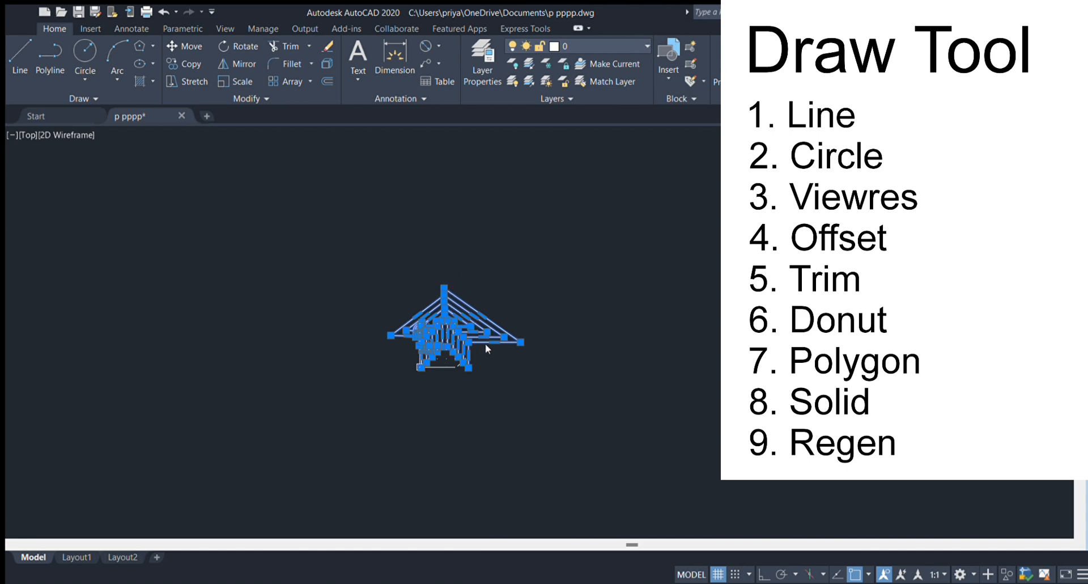
key(Delete)
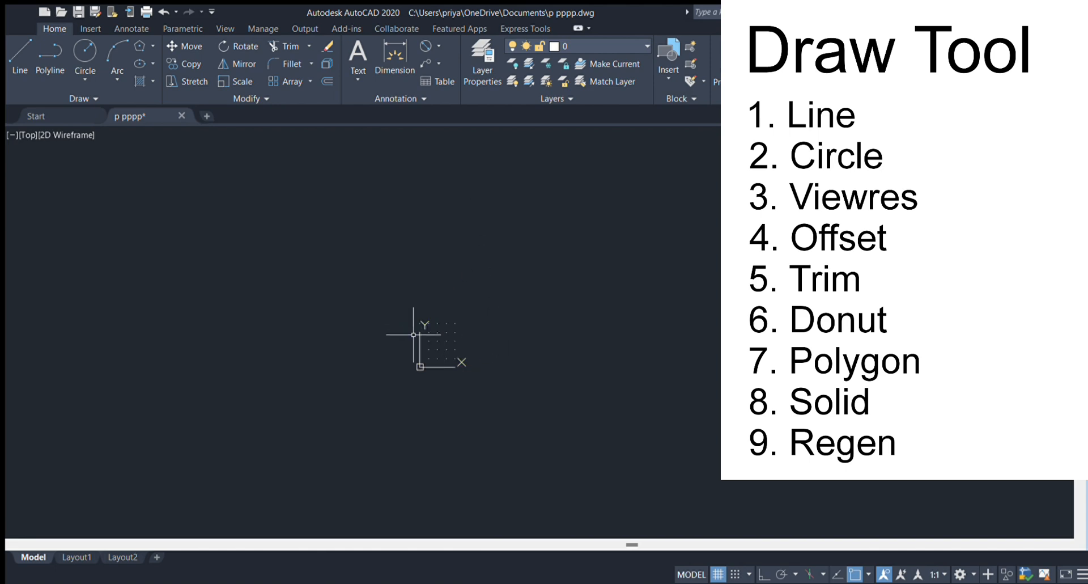
Draw a wide rectangle by two opposite corners inside the grid area.
scroll(612, 338, up, 4)
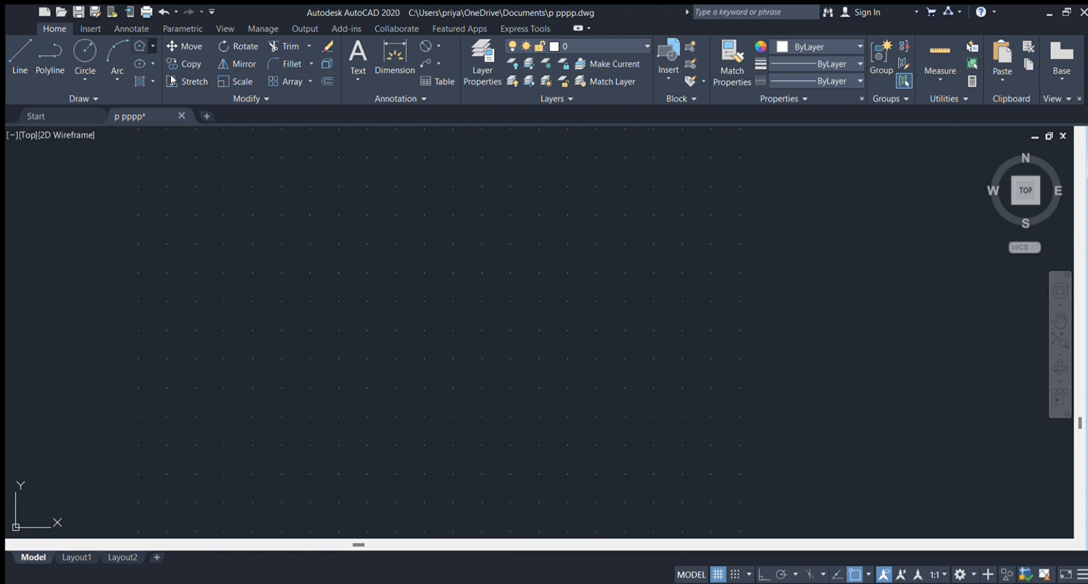
click(153, 46)
click(142, 60)
click(388, 238)
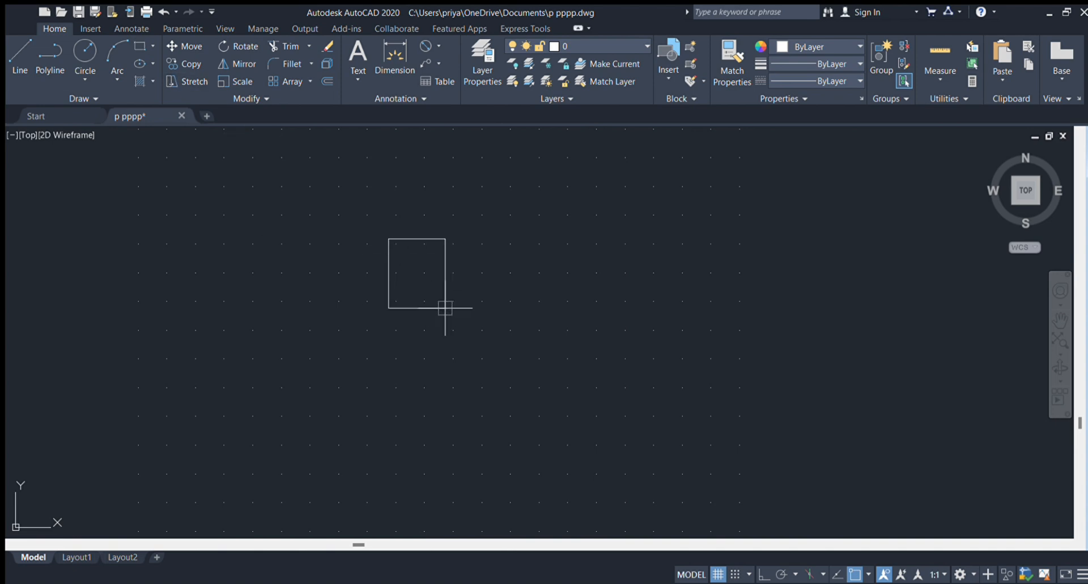
click(713, 374)
Place donuts centred on the upper-left and lower-left corners of the rectangle.
scroll(519, 287, down, 4)
scroll(521, 284, up, 2)
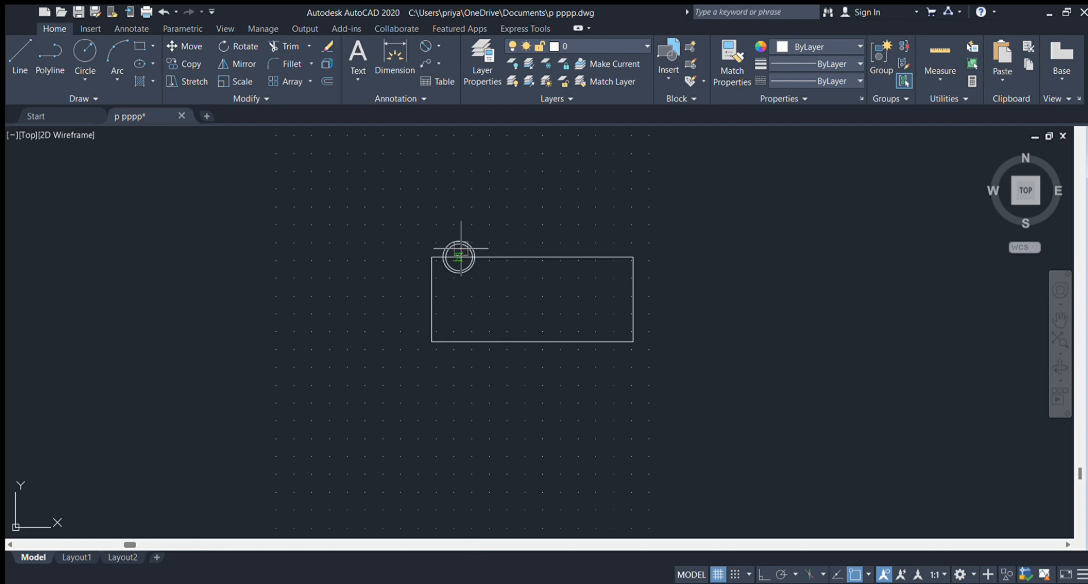
scroll(360, 299, up, 8)
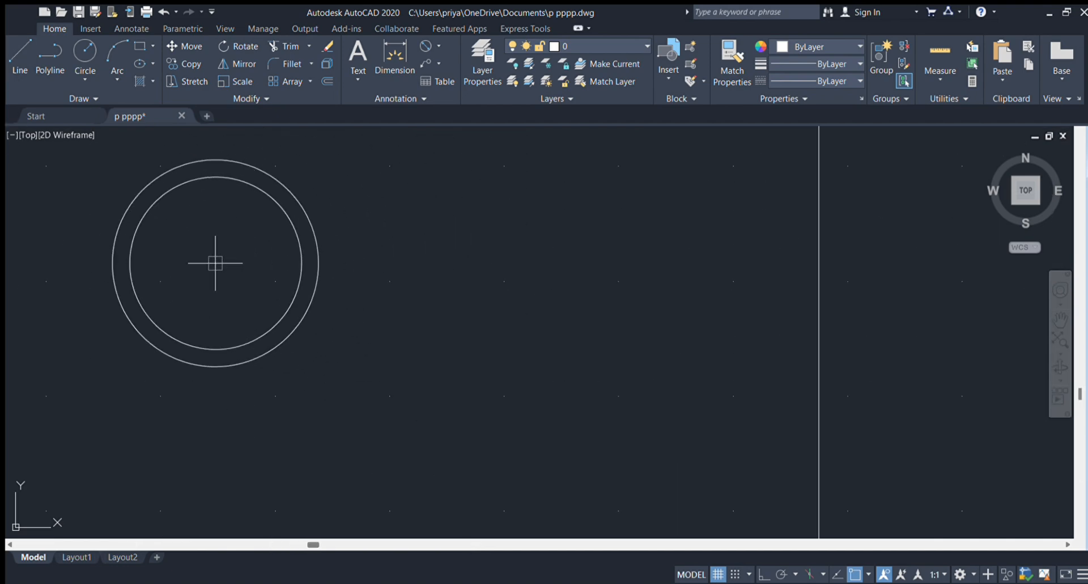
scroll(595, 318, down, 8)
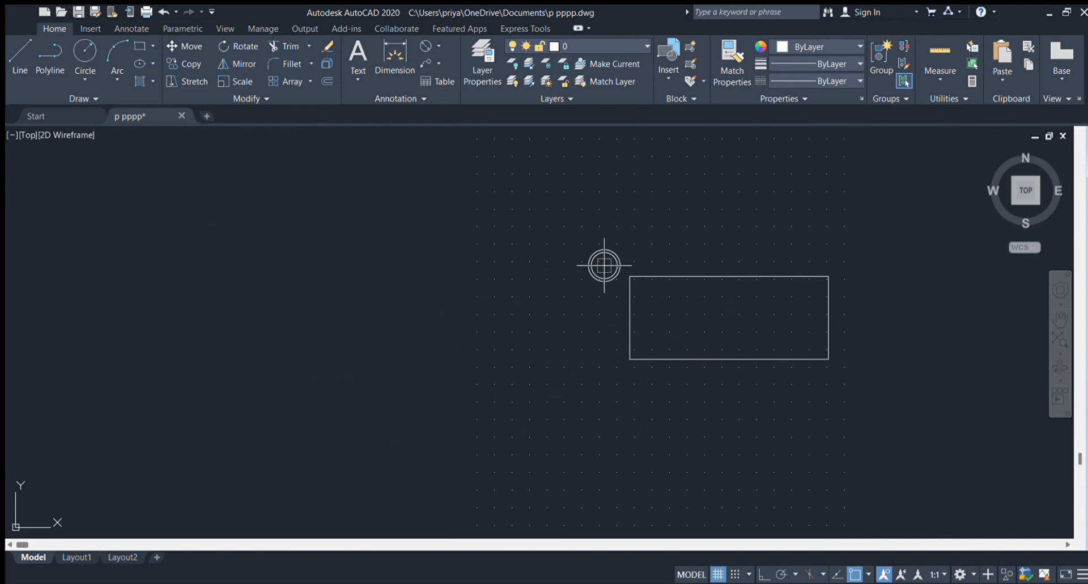
scroll(624, 274, up, 5)
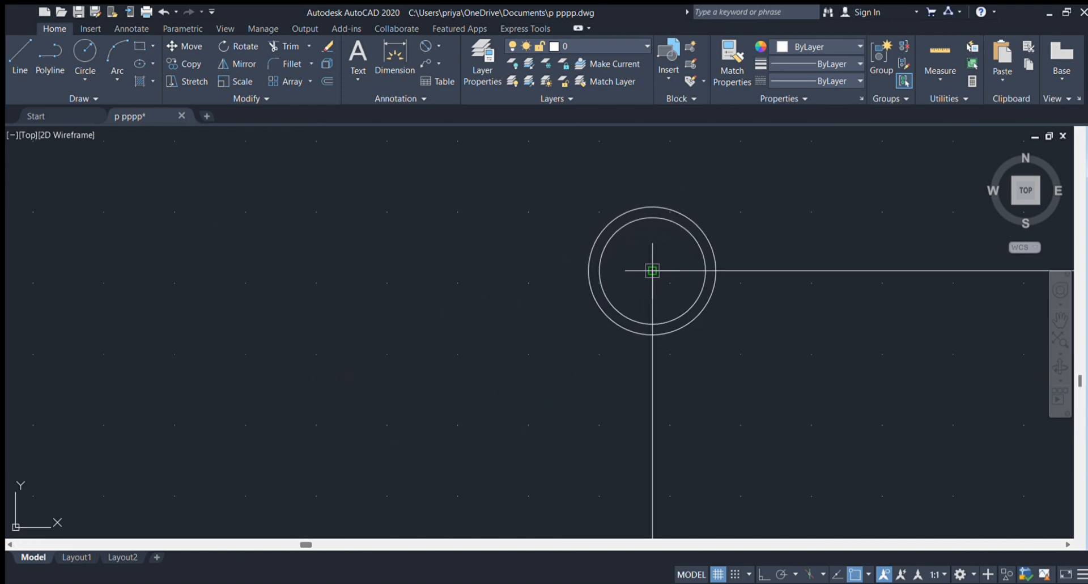
click(652, 271)
scroll(795, 252, down, 8)
scroll(748, 307, up, 5)
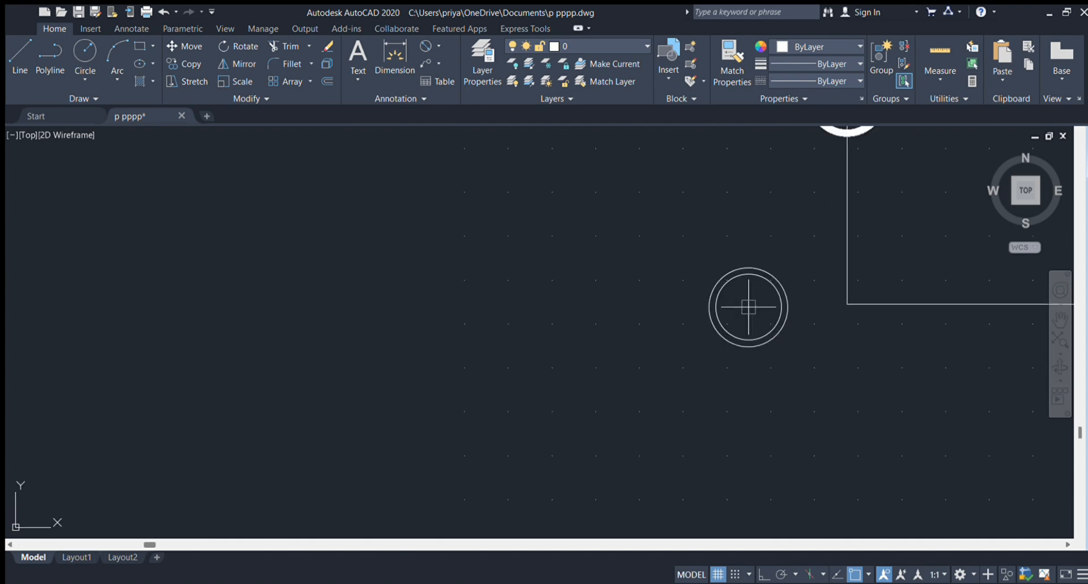
scroll(749, 307, up, 2)
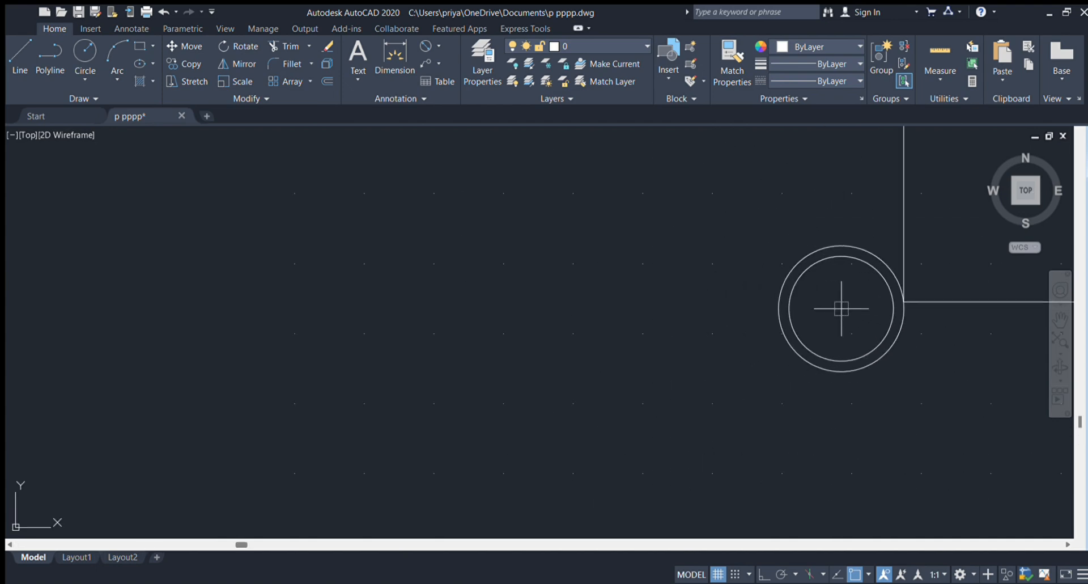
click(907, 299)
Place donuts centred on the upper-right and lower-right corners of the rectangle.
scroll(791, 281, down, 8)
middle_drag(790, 285, 320, 378)
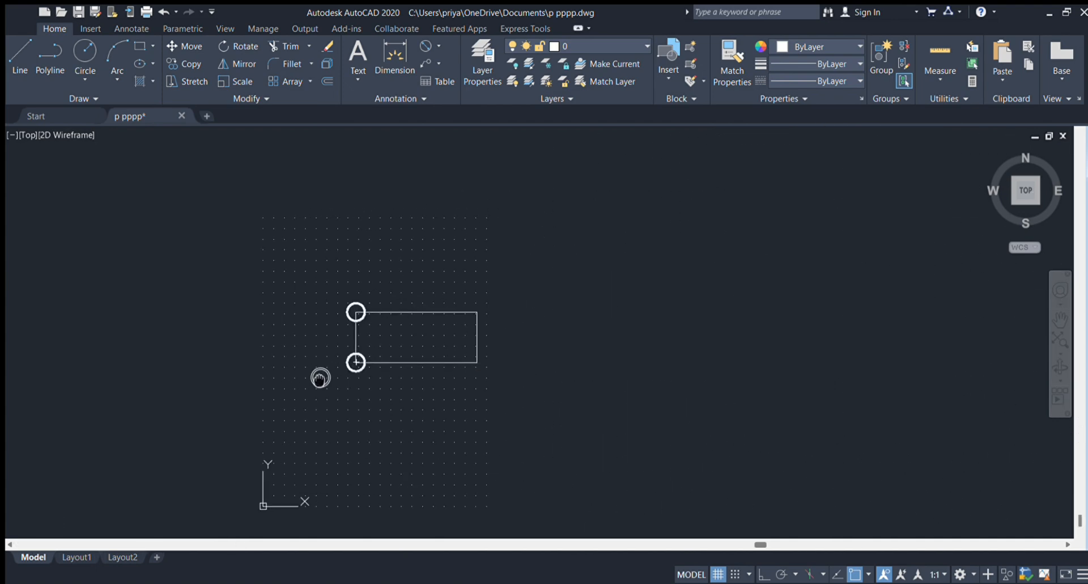
scroll(454, 328, up, 6)
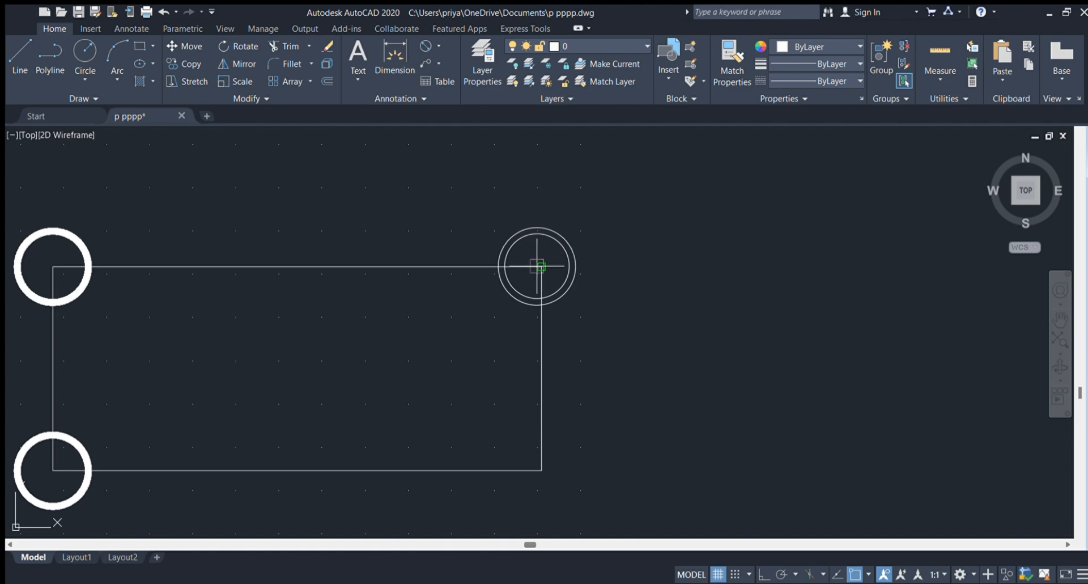
click(540, 266)
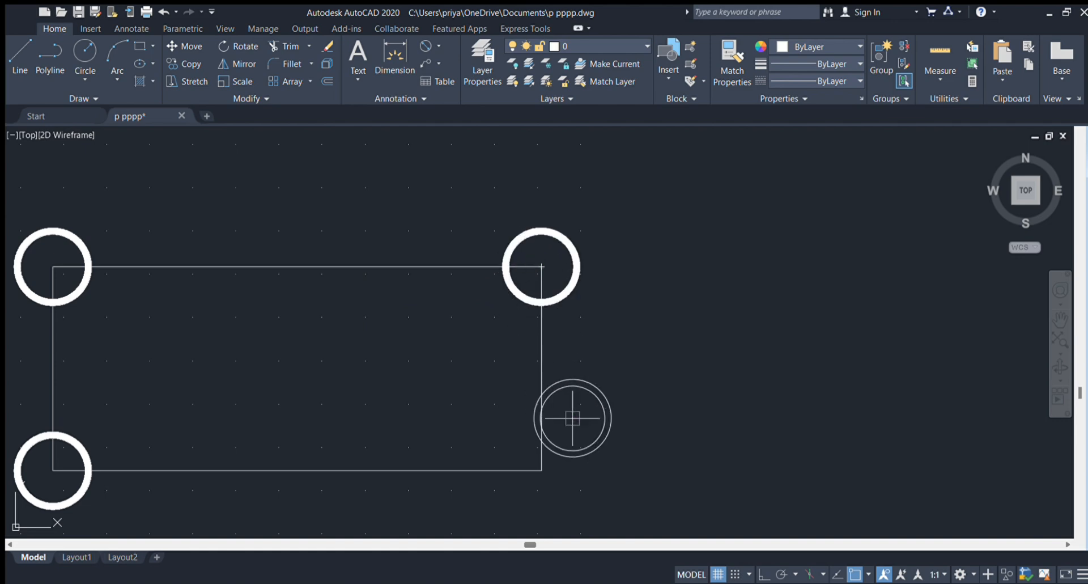
click(542, 470)
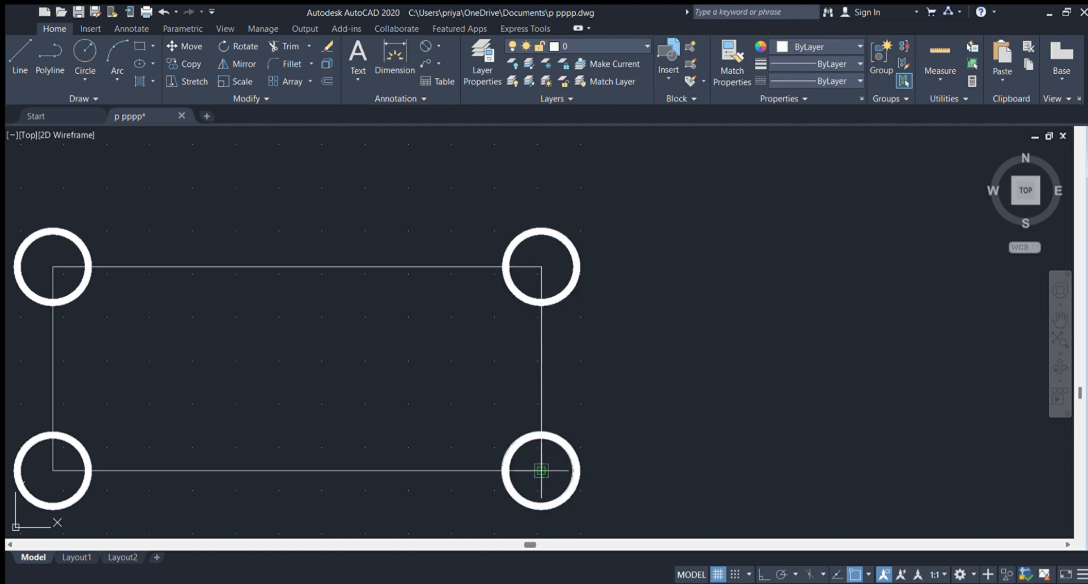
Place donuts at the midpoints of the rectangle's upper and lower edges and end the Donut command.
click(297, 266)
scroll(260, 328, down, 4)
scroll(267, 272, up, 7)
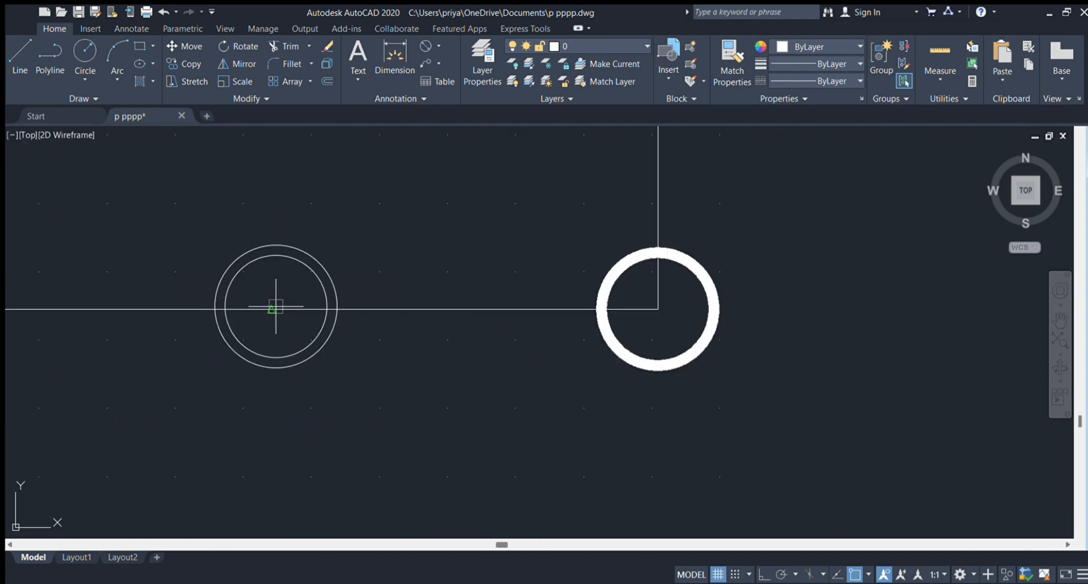
click(273, 309)
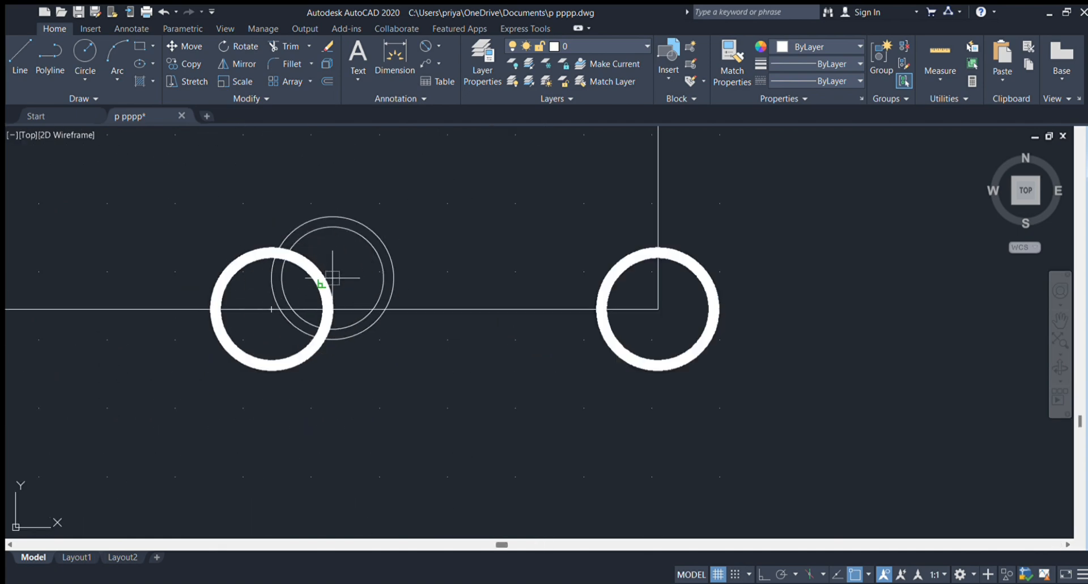
scroll(332, 278, down, 8)
key(Escape)
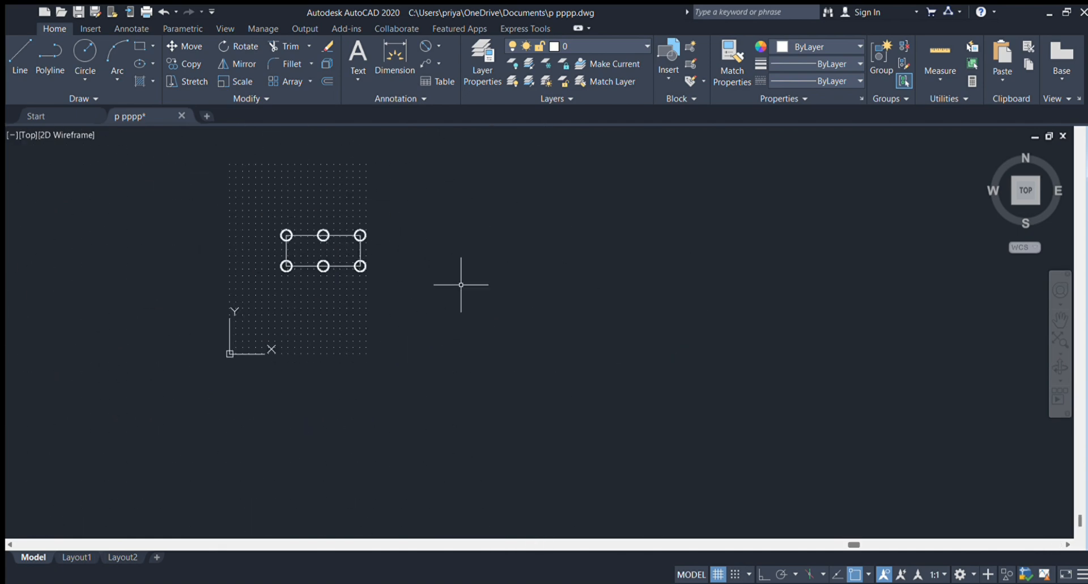
scroll(323, 236, up, 8)
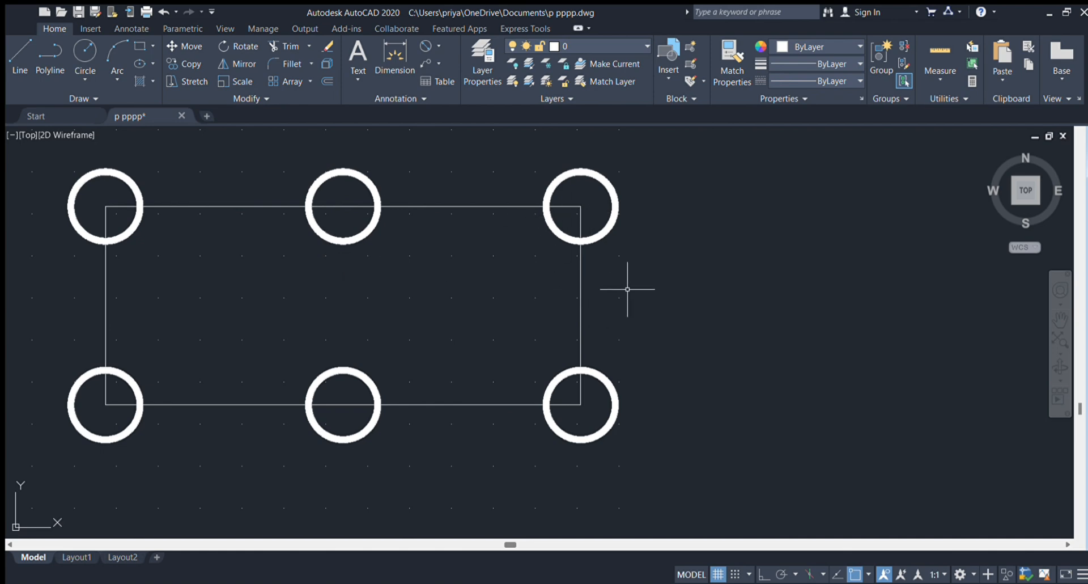
scroll(628, 289, down, 5)
mouse_move(485, 284)
middle_down()
mouse_move(461, 317)
mouse_move(394, 303)
middle_up()
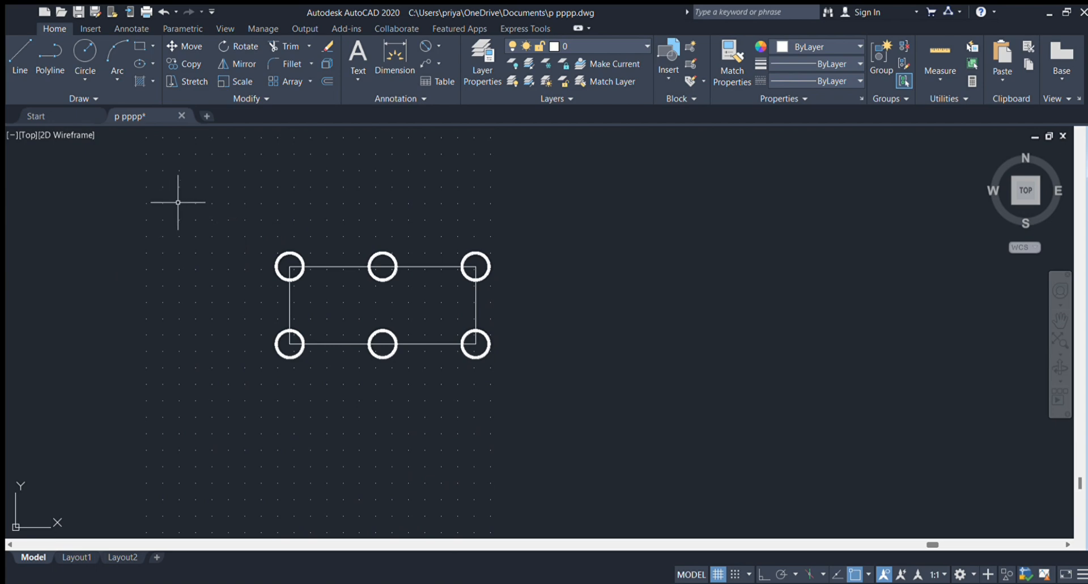
mouse_move(178, 202)
mouse_down()
mouse_move(304, 389)
mouse_move(315, 386)
mouse_up()
Draw a five-sided polygon, inscribed in a circle, in the space to the lower left of the rectangle.
mouse_move(456, 291)
middle_down()
mouse_move(462, 304)
mouse_move(821, 231)
middle_up()
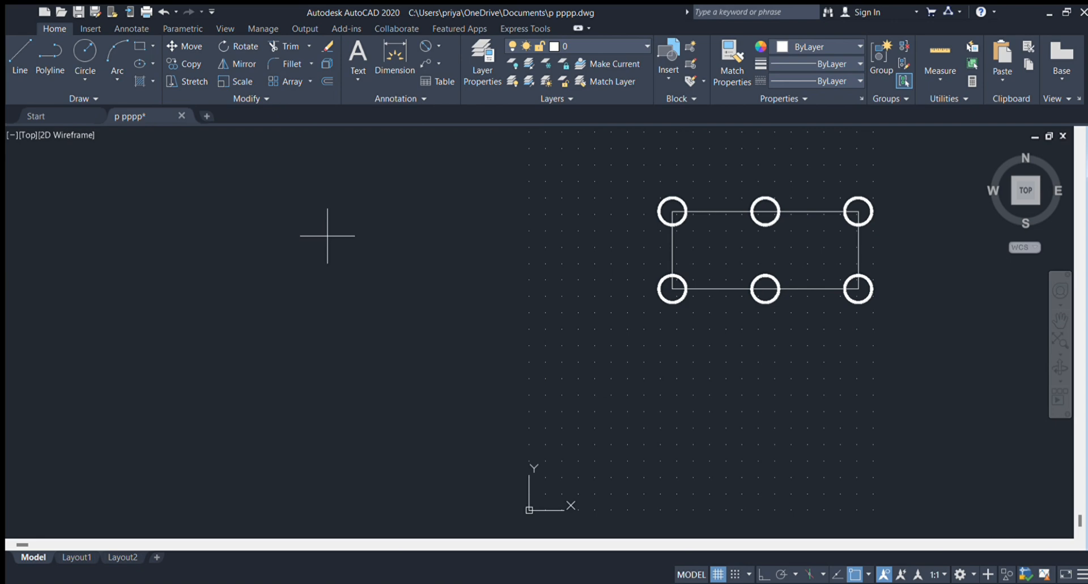
scroll(687, 292, up, 5)
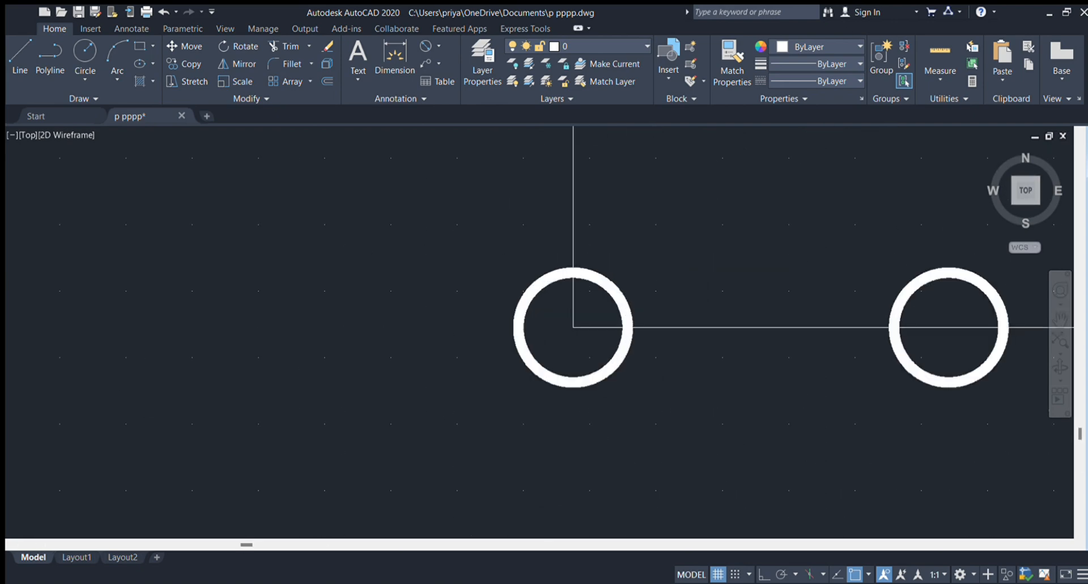
scroll(703, 276, down, 5)
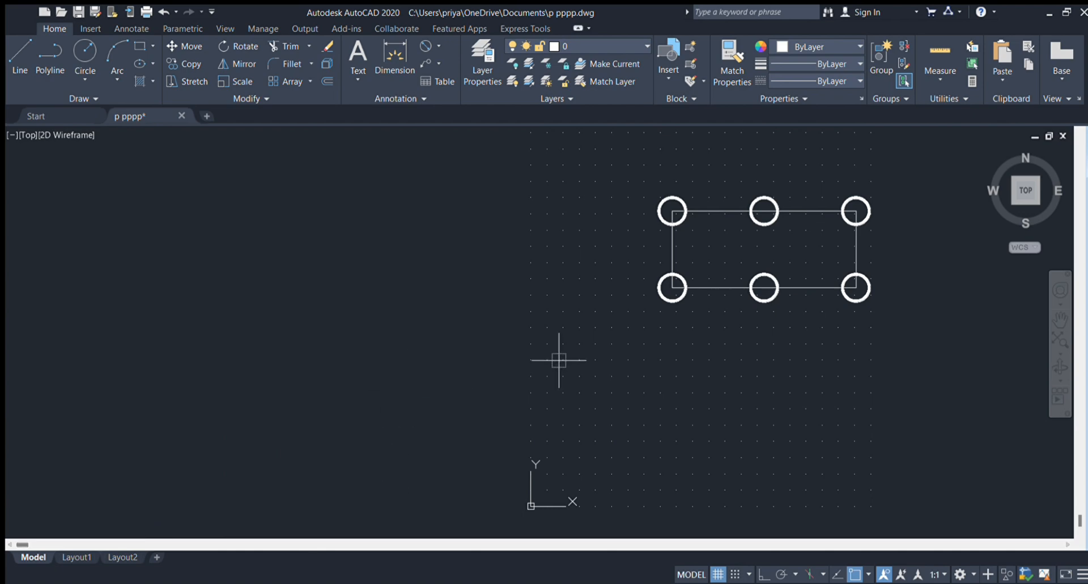
scroll(634, 364, up, 4)
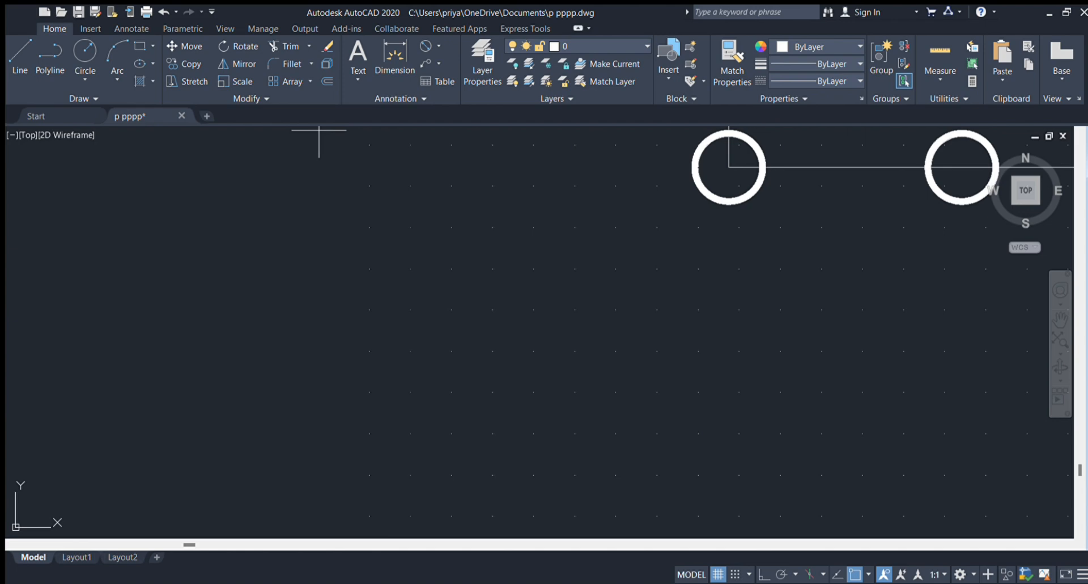
key(Return)
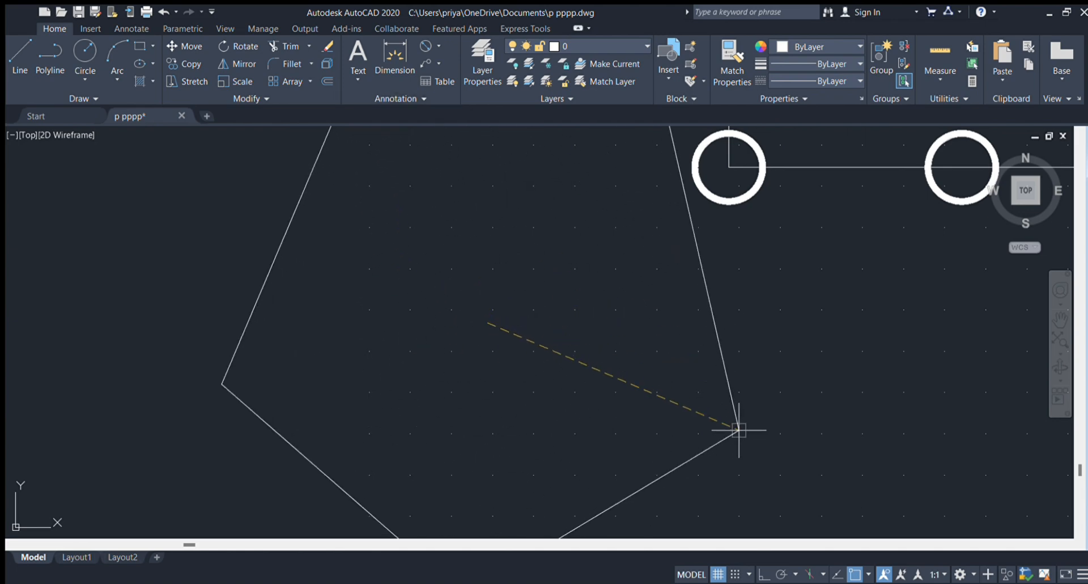
scroll(760, 307, down, 1)
scroll(760, 306, down, 1)
middle_drag(760, 306, 581, 309)
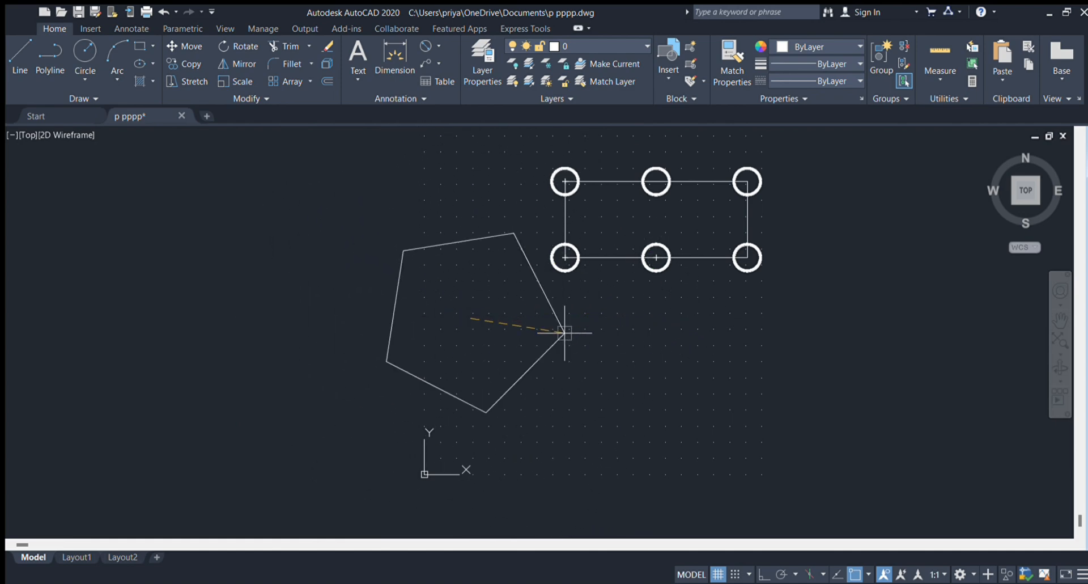
click(544, 307)
scroll(503, 309, up, 4)
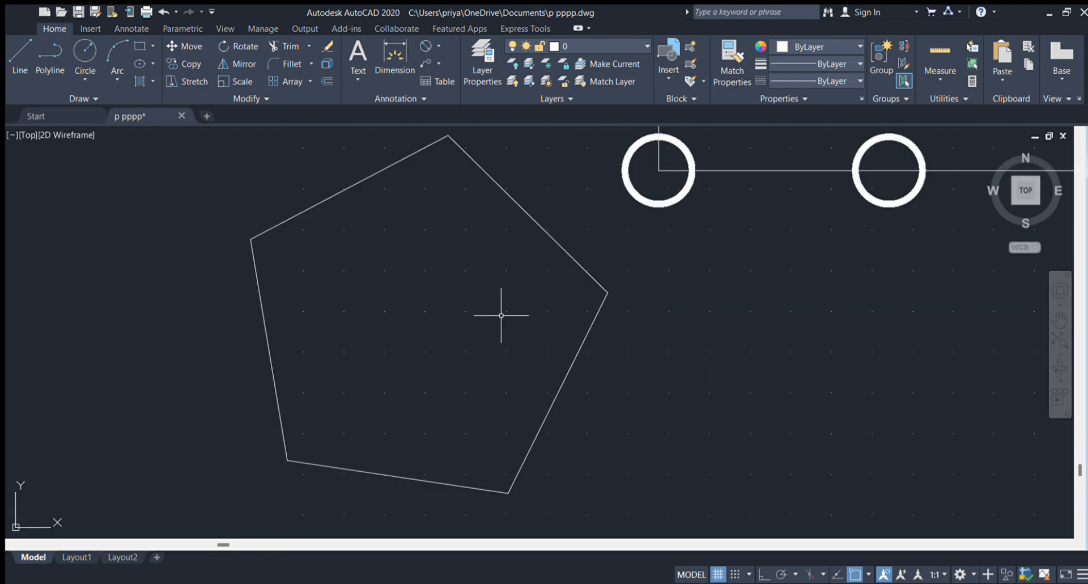
Draw a circle with a radius of 30 in the empty area to the right of the pentagon.
scroll(503, 309, down, 2)
scroll(716, 375, down, 2)
middle_drag(717, 378, 457, 173)
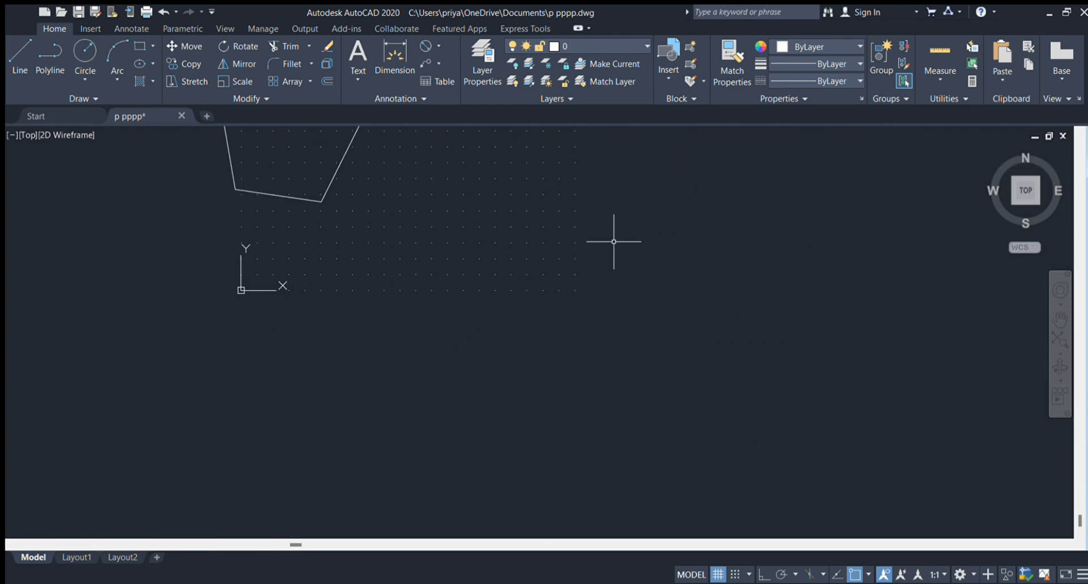
mouse_move(522, 220)
middle_down()
mouse_move(543, 285)
mouse_move(583, 347)
middle_up()
scroll(547, 277, up, 2)
scroll(548, 278, up, 2)
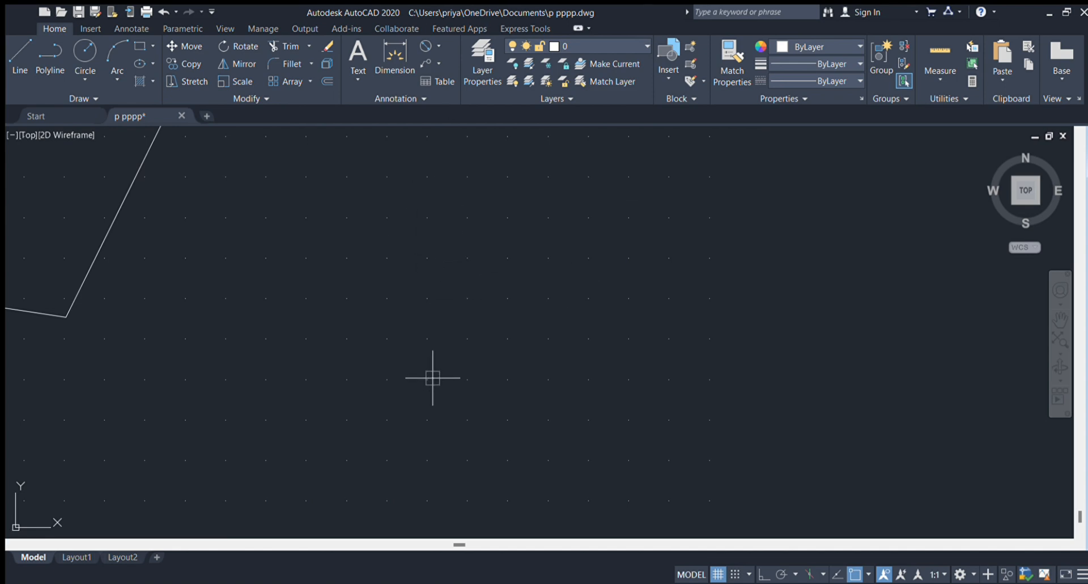
key(c)
key(Return)
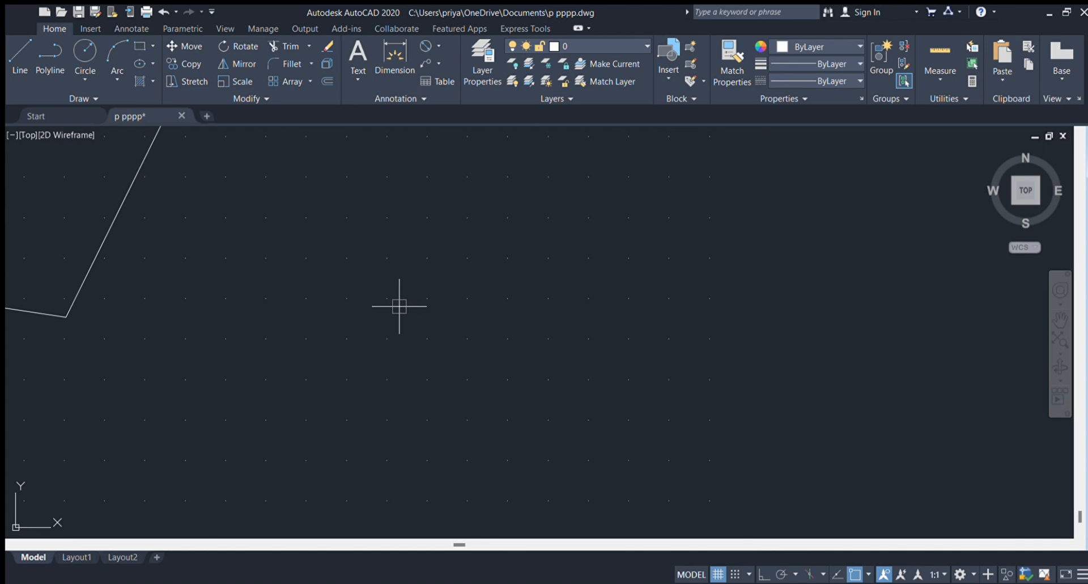
click(399, 307)
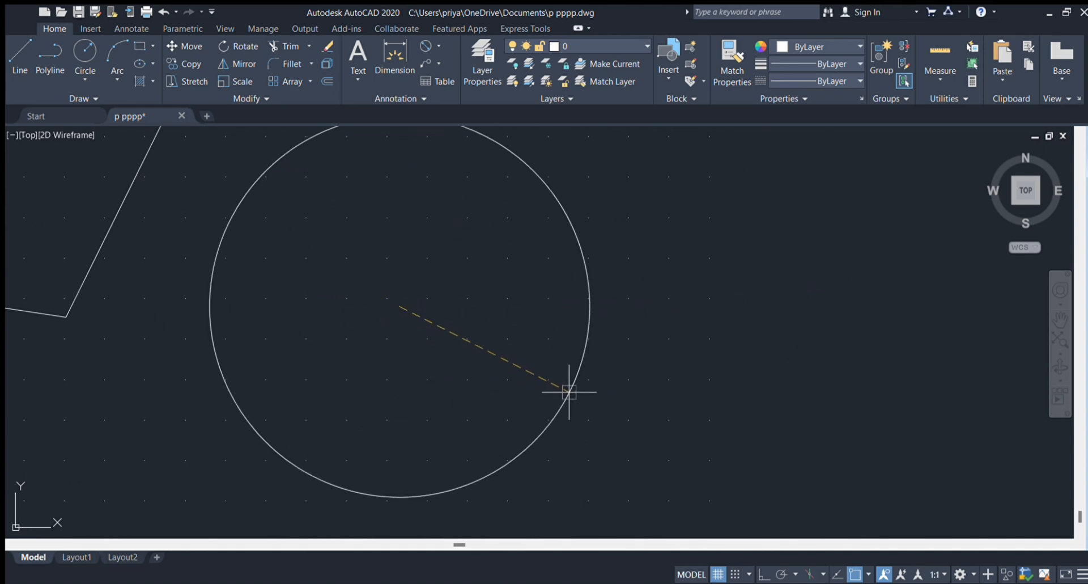
text(30)
key(Return)
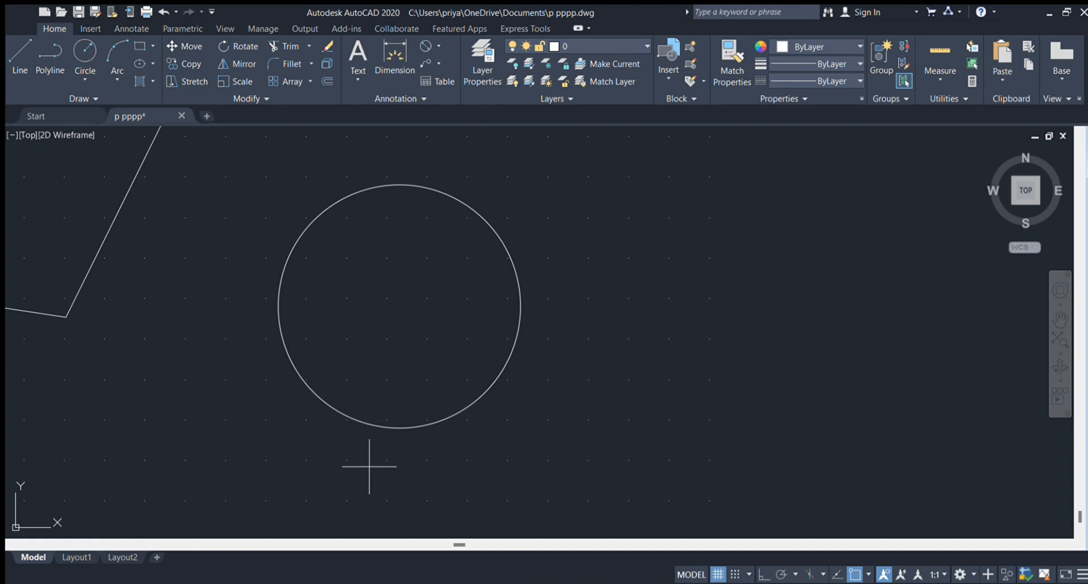
Draw a six-sided polygon inscribed in the circle, sharing its centre.
key(Return)
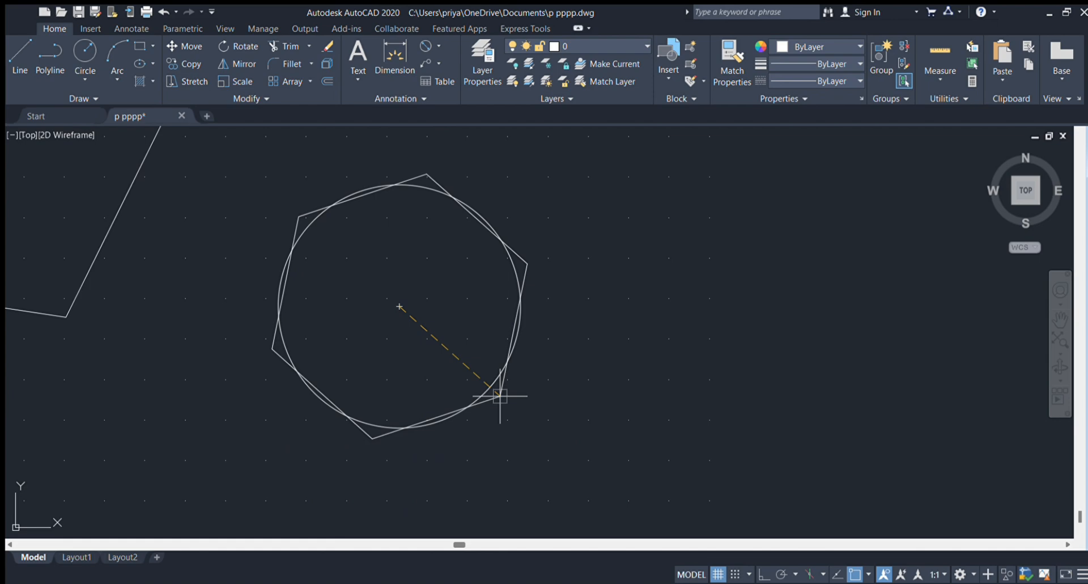
key(Return)
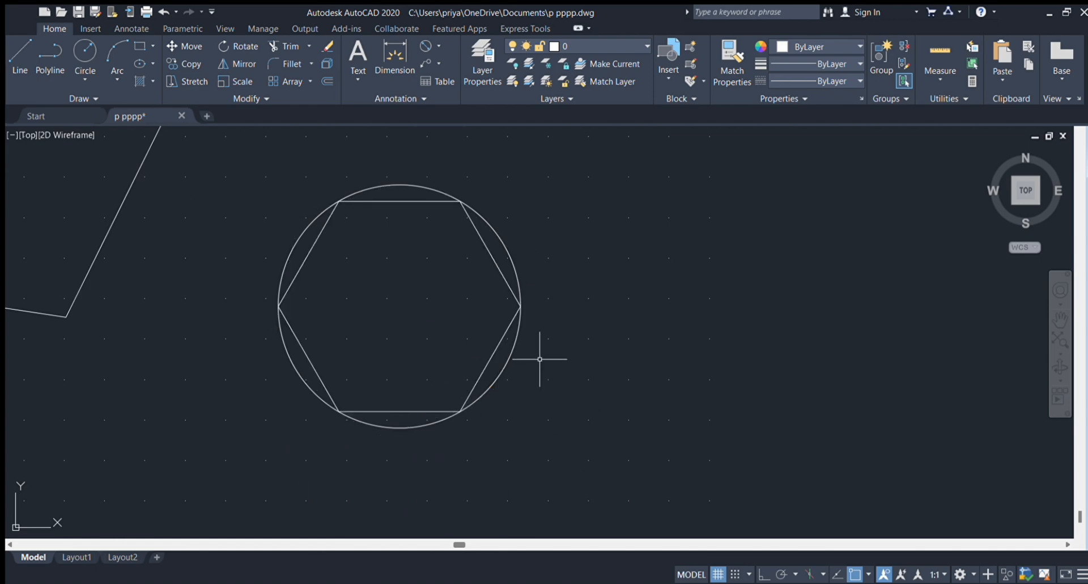
Copy the circle around the inscribed hexagon from its centre to the empty area on its right, level with the original.
scroll(539, 357, up, 5)
scroll(512, 355, down, 5)
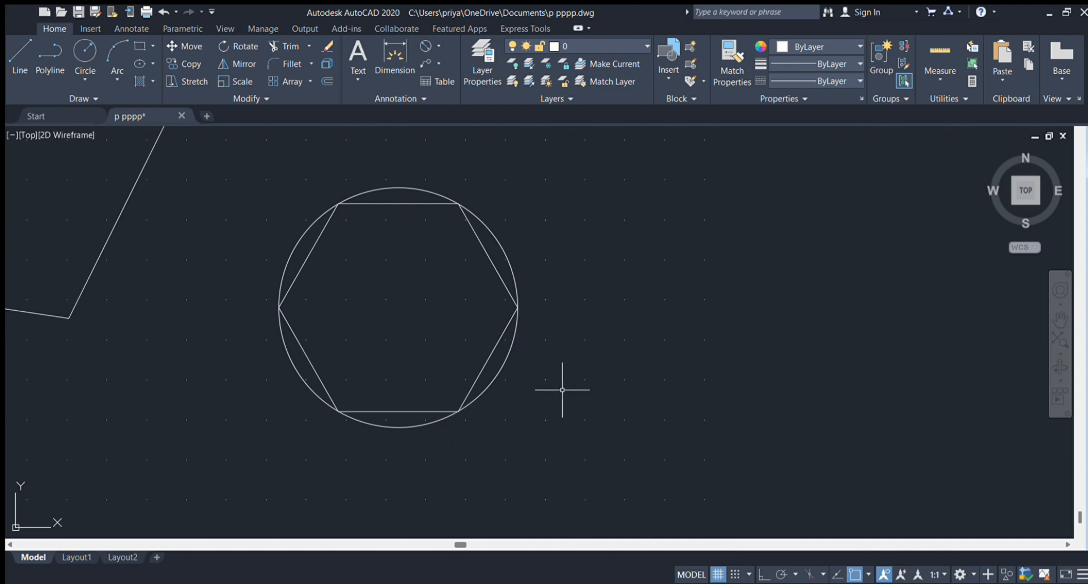
click(500, 366)
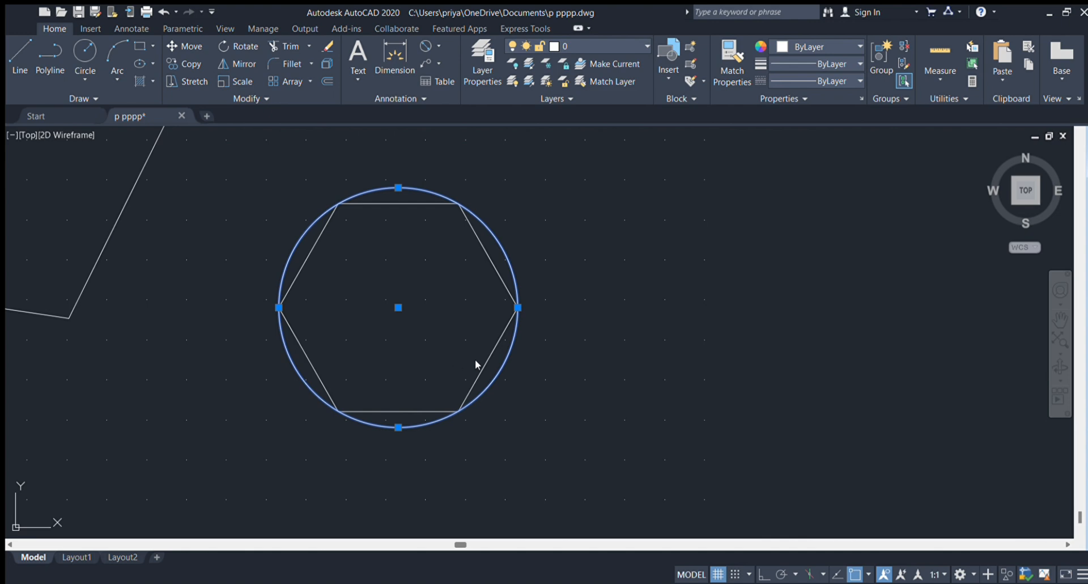
click(638, 344)
click(604, 447)
key(Escape)
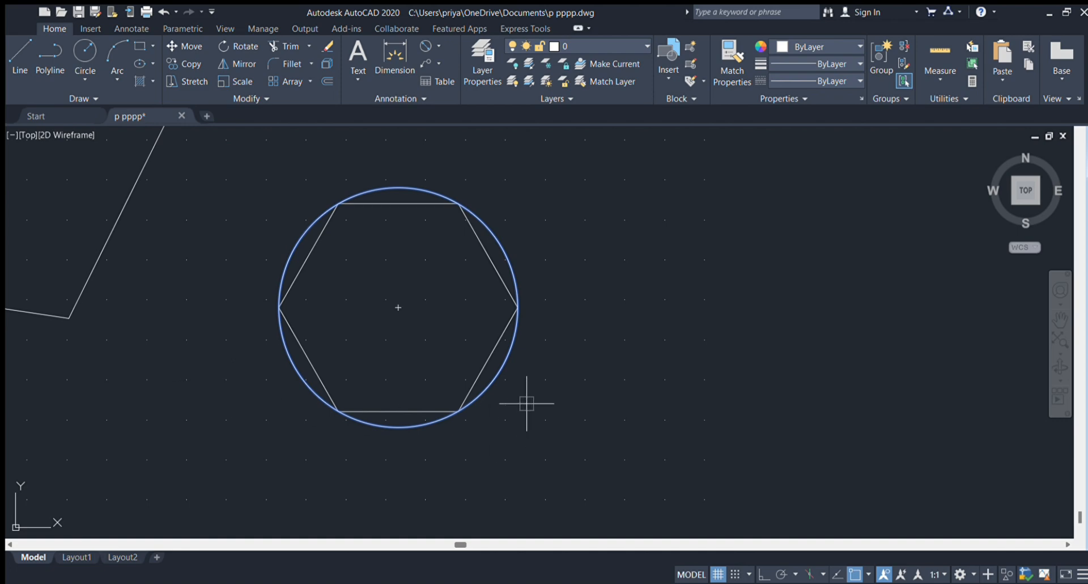
click(399, 308)
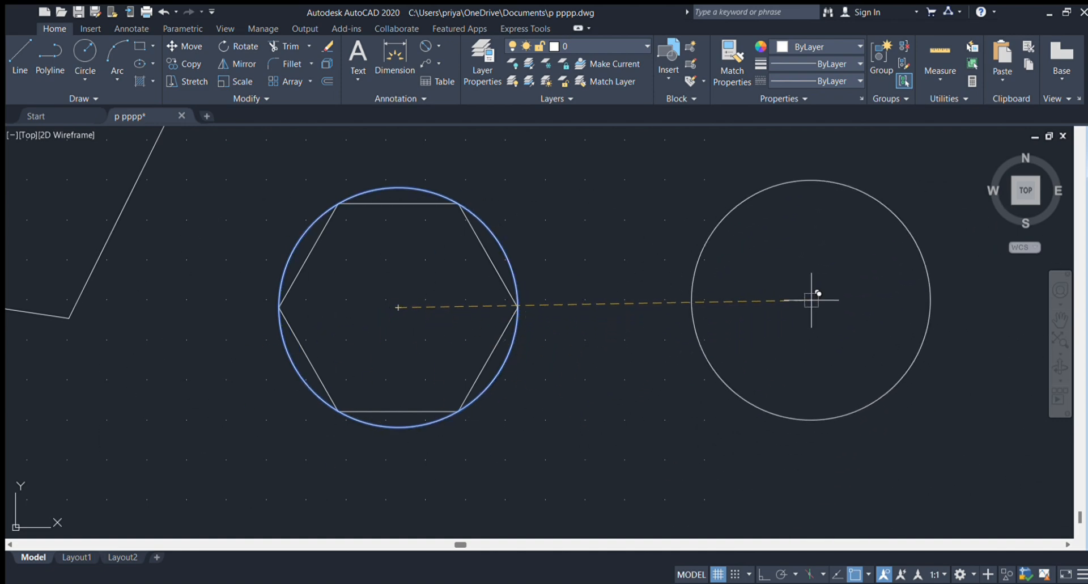
click(840, 306)
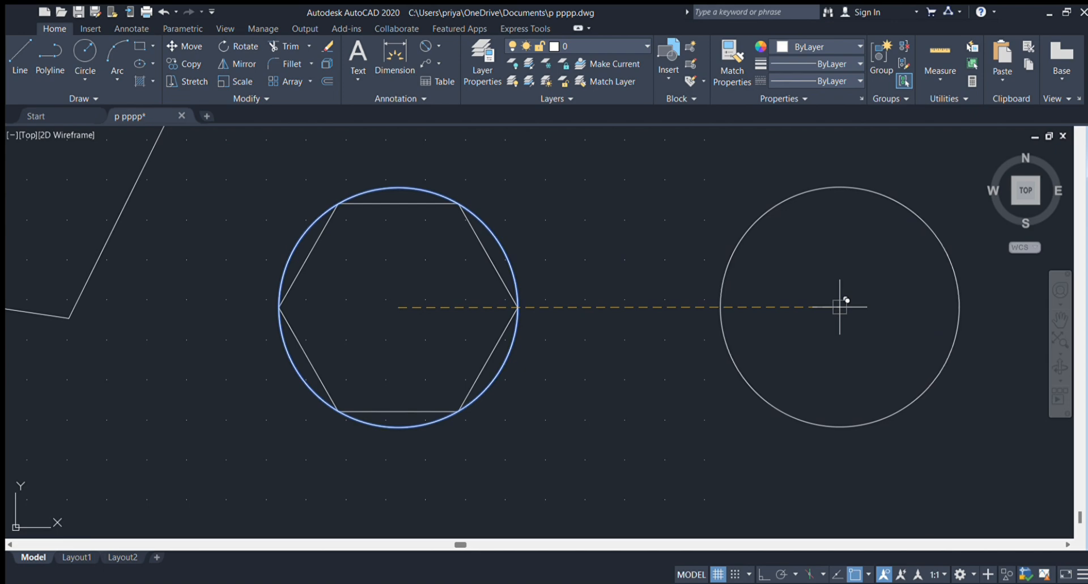
key(Escape)
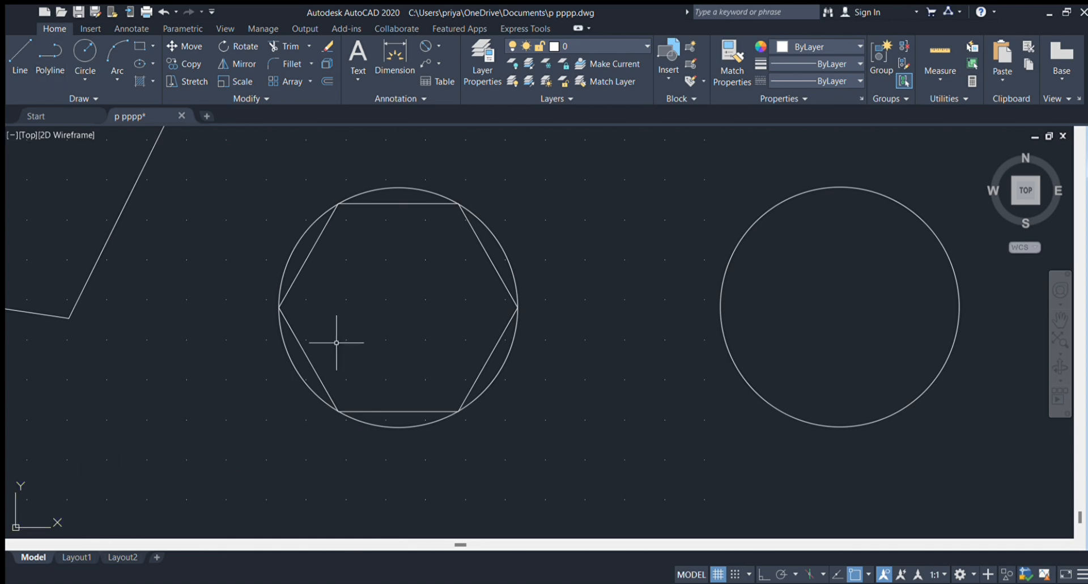
Draw a six-sided polygon circumscribed about the copied circle, sharing its centre and touching the circle with all sides.
scroll(562, 382, down, 2)
middle_drag(562, 385, 253, 406)
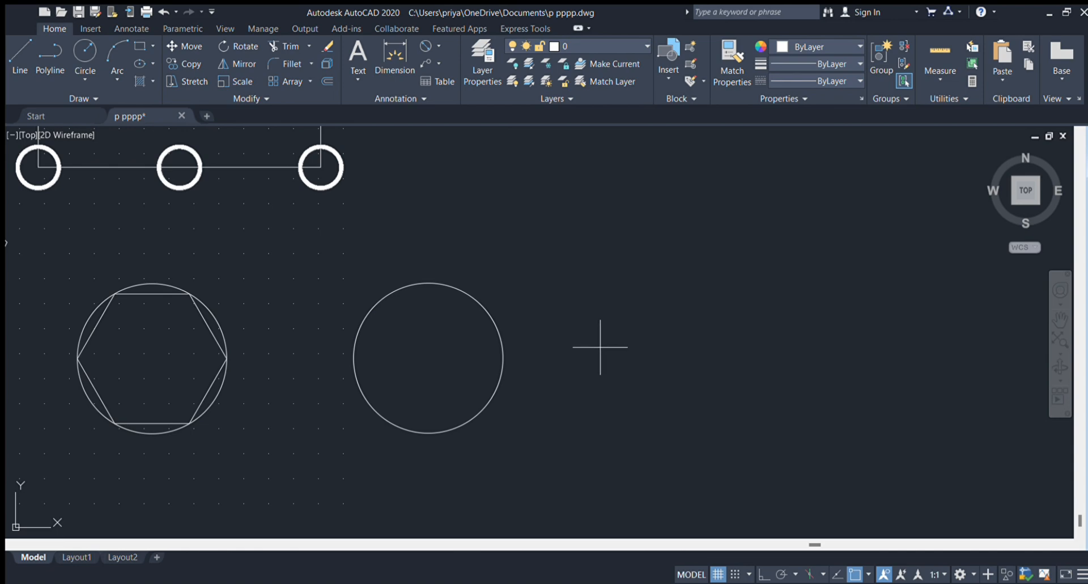
text(c)
key(Return)
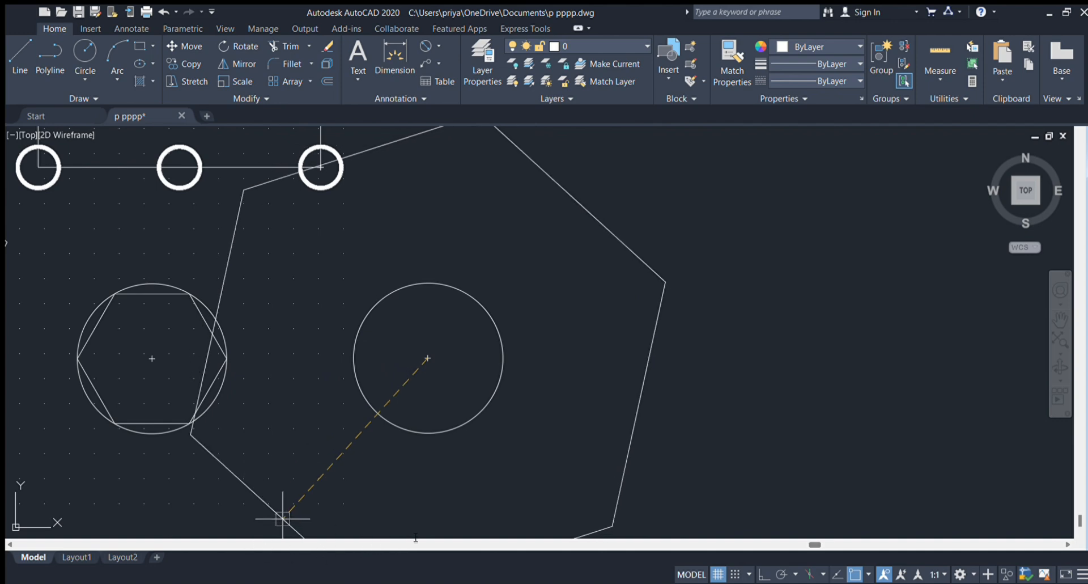
key(Return)
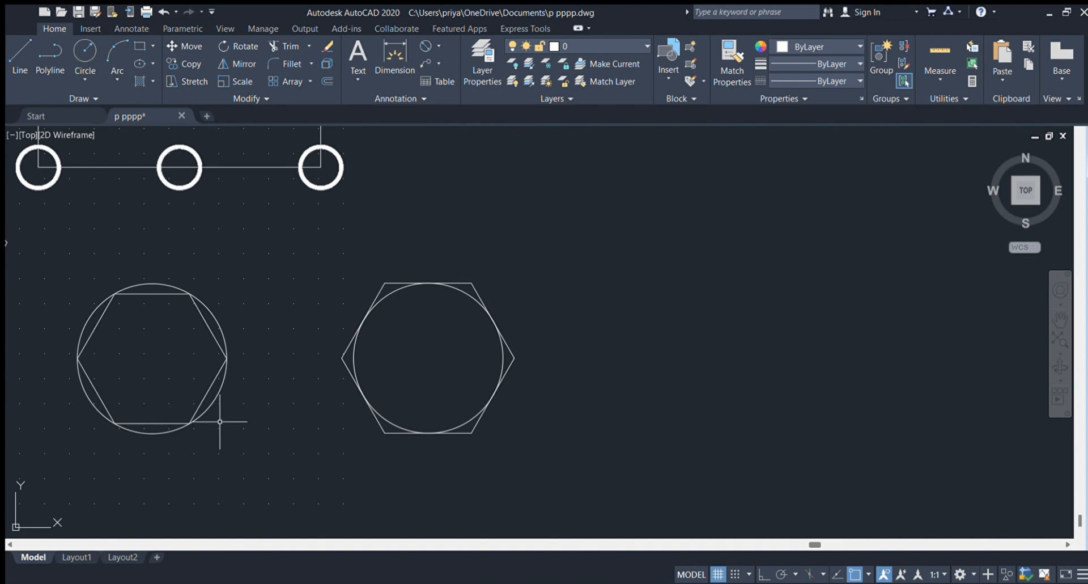
Examine how the circumscribed hexagon meets its circle and compare it with the inscribed hexagon.
scroll(464, 323, up, 6)
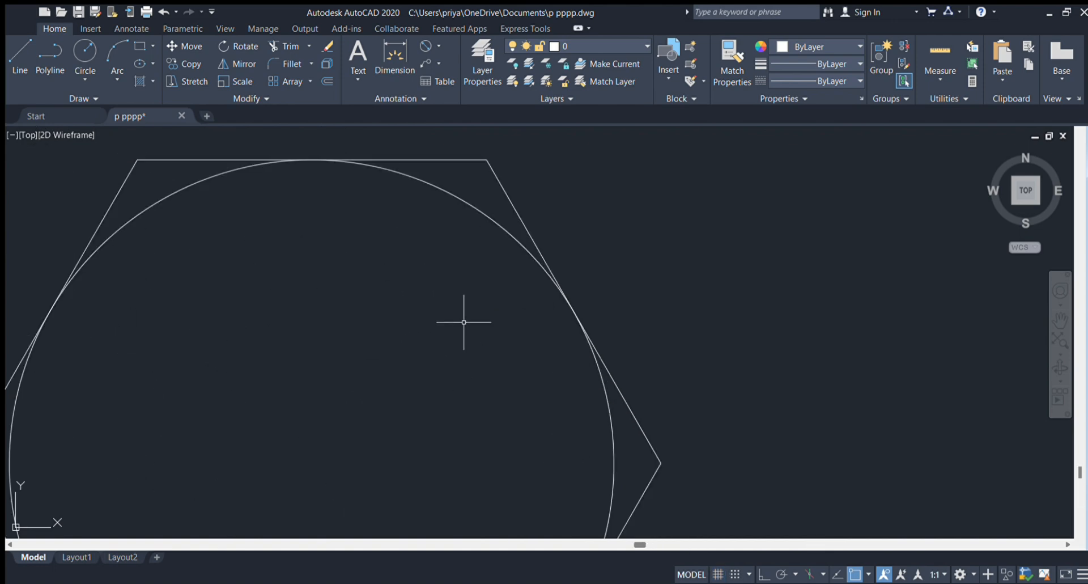
scroll(464, 321, down, 6)
scroll(465, 322, up, 5)
scroll(465, 323, down, 5)
scroll(464, 323, down, 4)
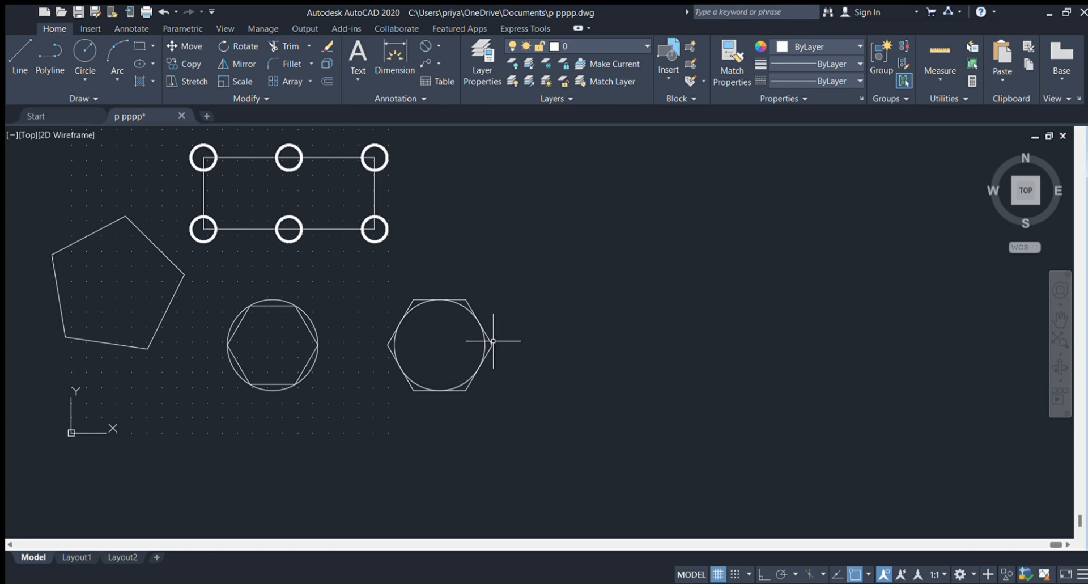
scroll(407, 328, down, 6)
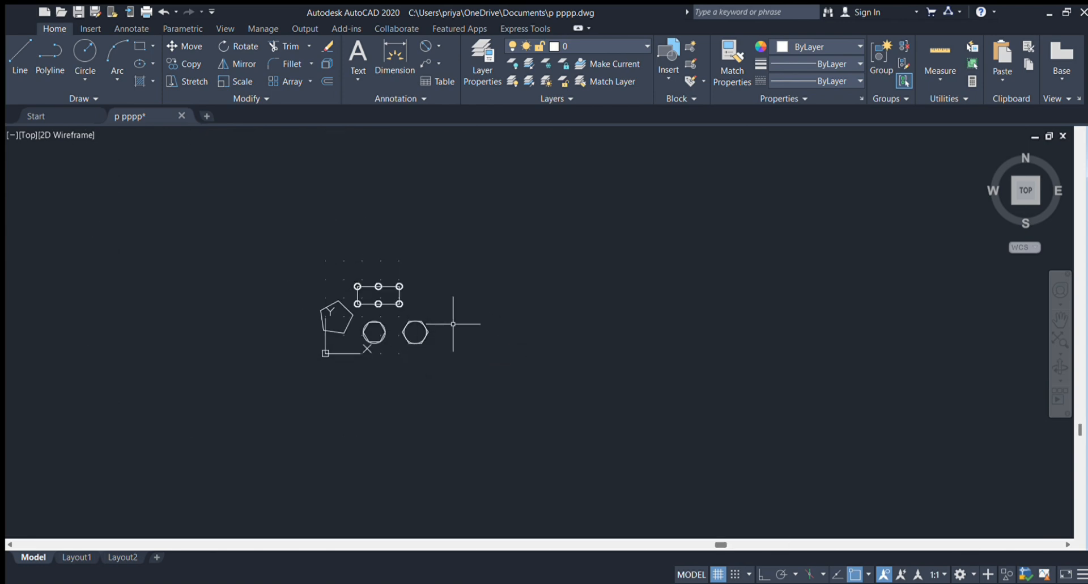
scroll(476, 342, up, 4)
middle_drag(447, 327, 165, 134)
mouse_move(212, 182)
middle_down()
mouse_move(243, 261)
mouse_move(262, 272)
middle_up()
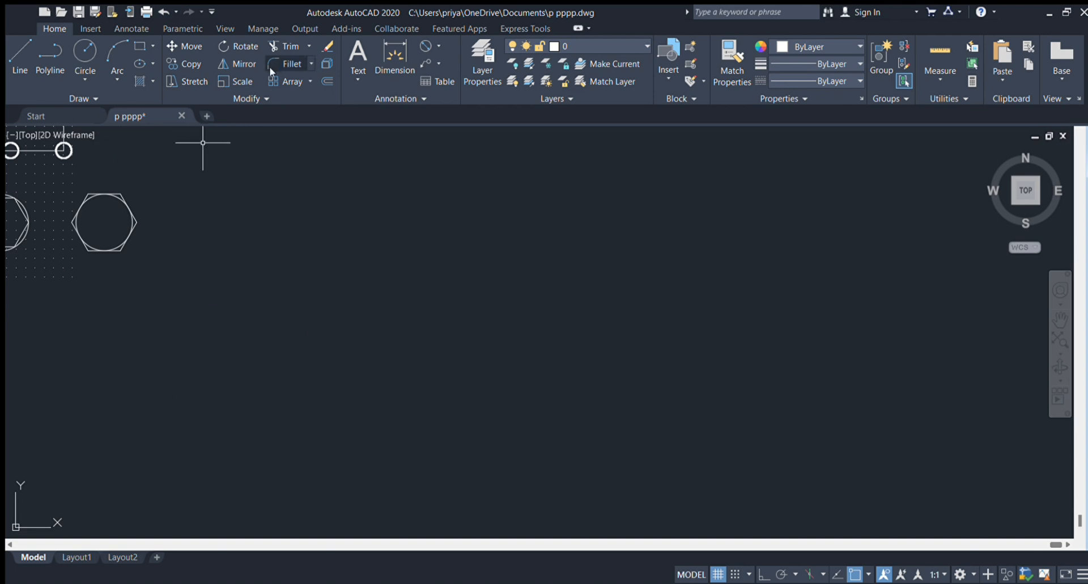
Draw a nearly square rectangle in the empty space above the rectangle with the donuts.
mouse_move(143, 223)
middle_down()
mouse_move(221, 303)
mouse_move(336, 391)
middle_up()
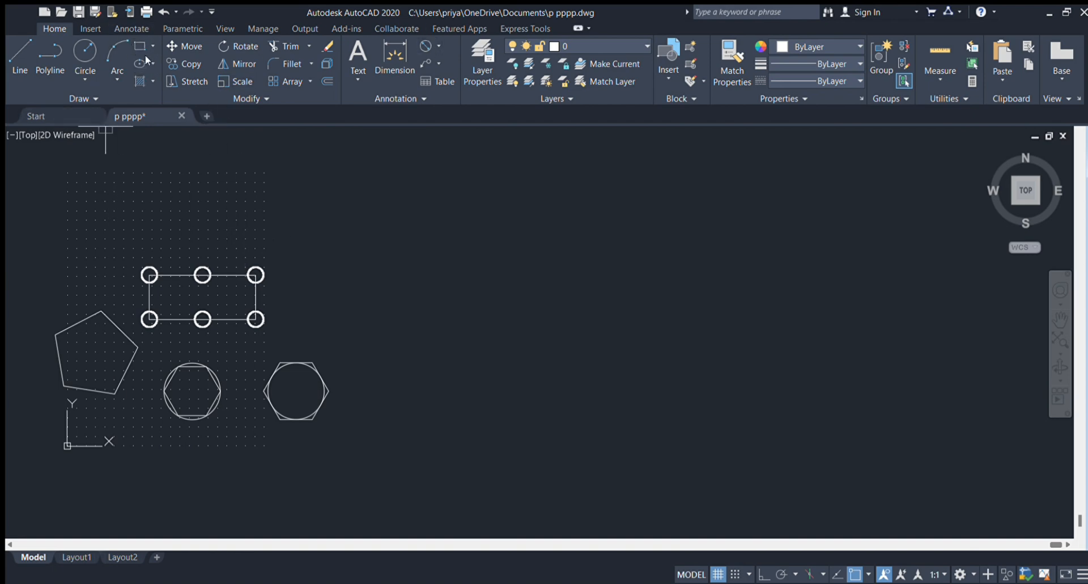
click(165, 64)
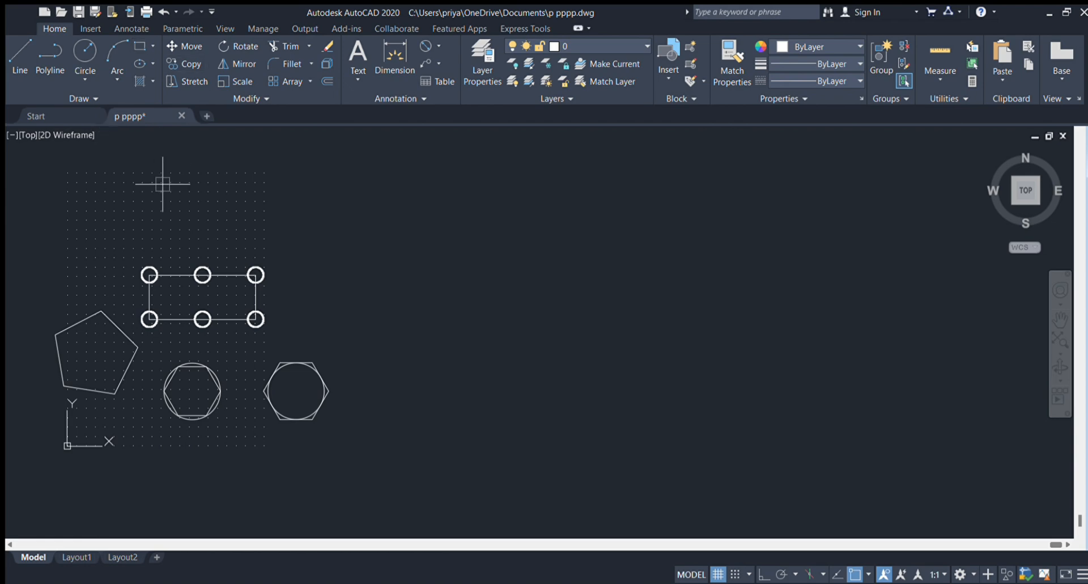
click(170, 182)
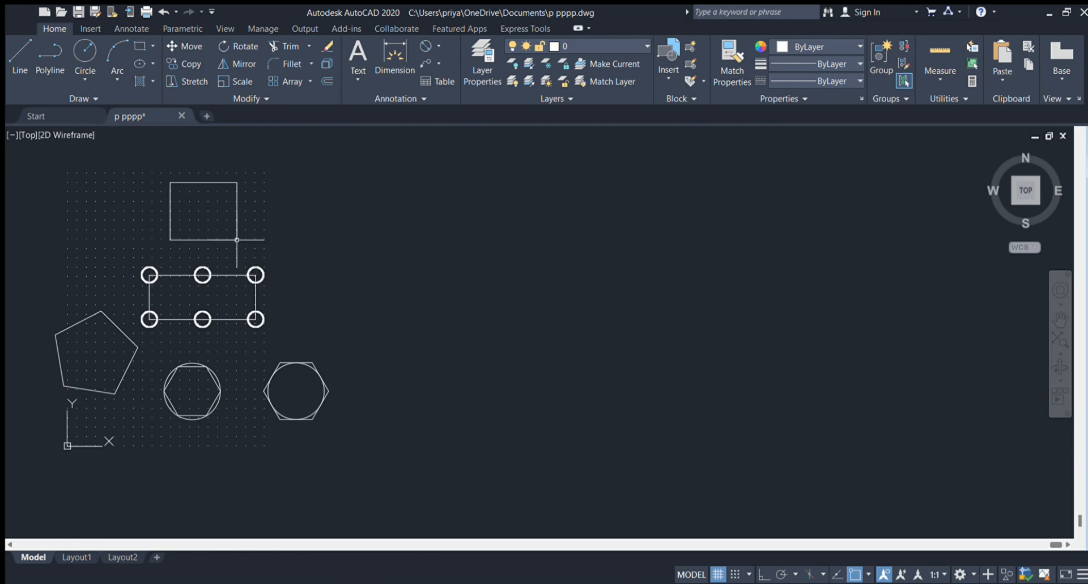
click(236, 239)
Copy the new nearly square rectangle from its lower-right corner to the empty space on its right.
click(238, 246)
click(202, 204)
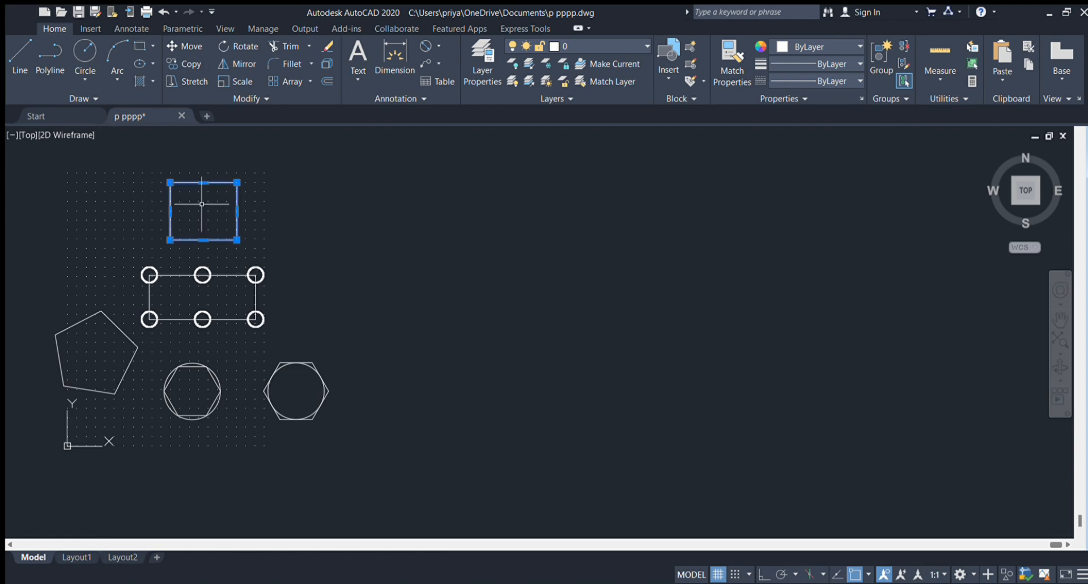
click(239, 351)
click(237, 240)
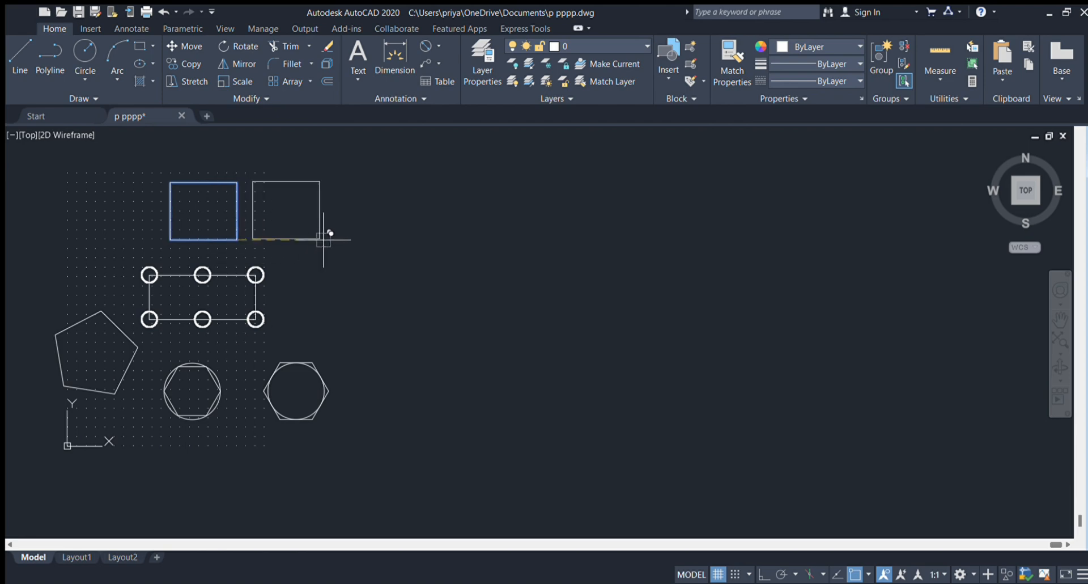
click(363, 236)
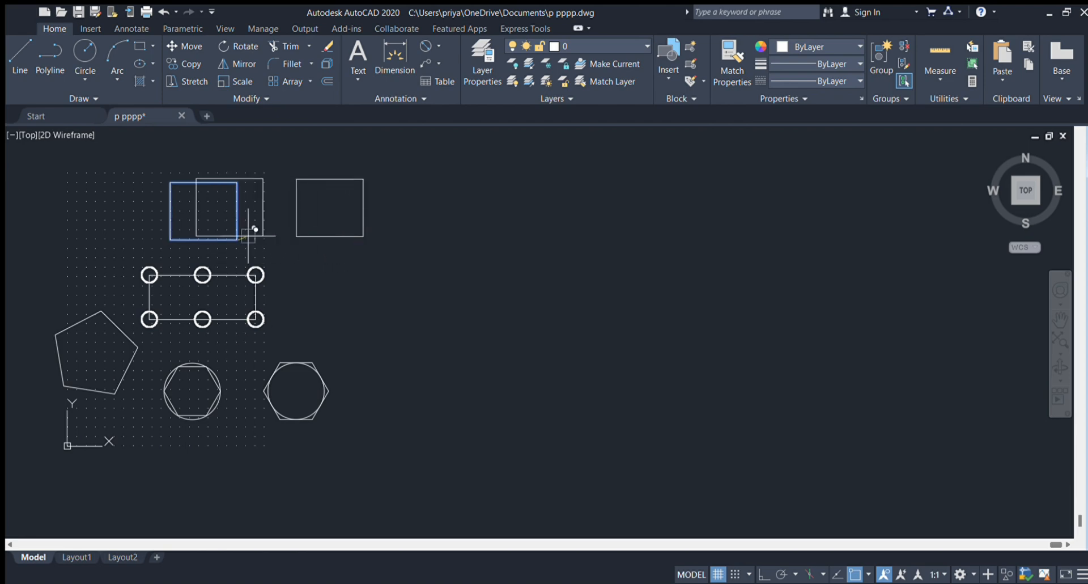
key(Escape)
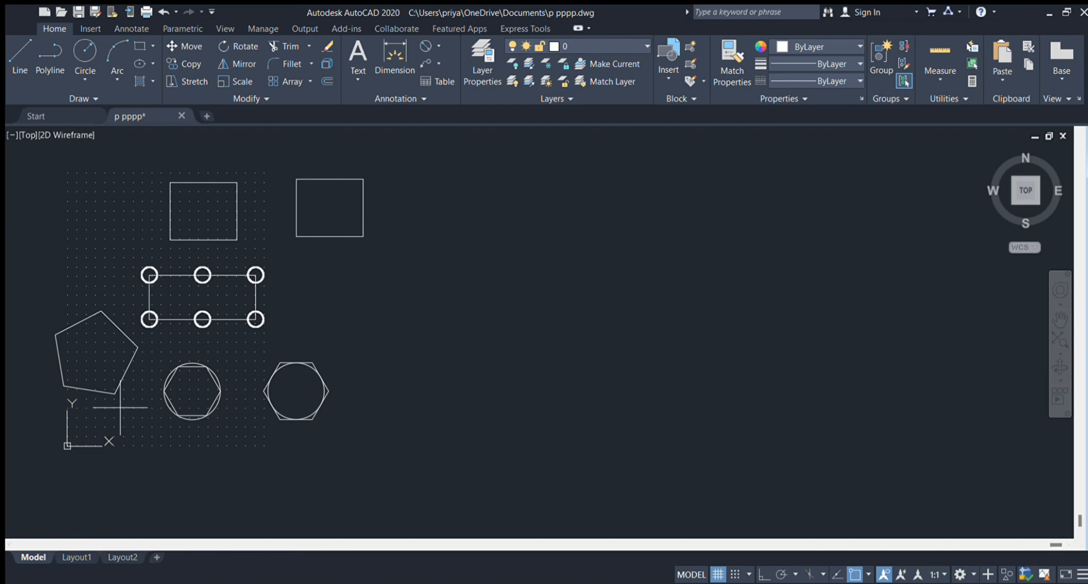
Copy the pentagon to the space directly above it, left of the two upper rectangles.
click(59, 363)
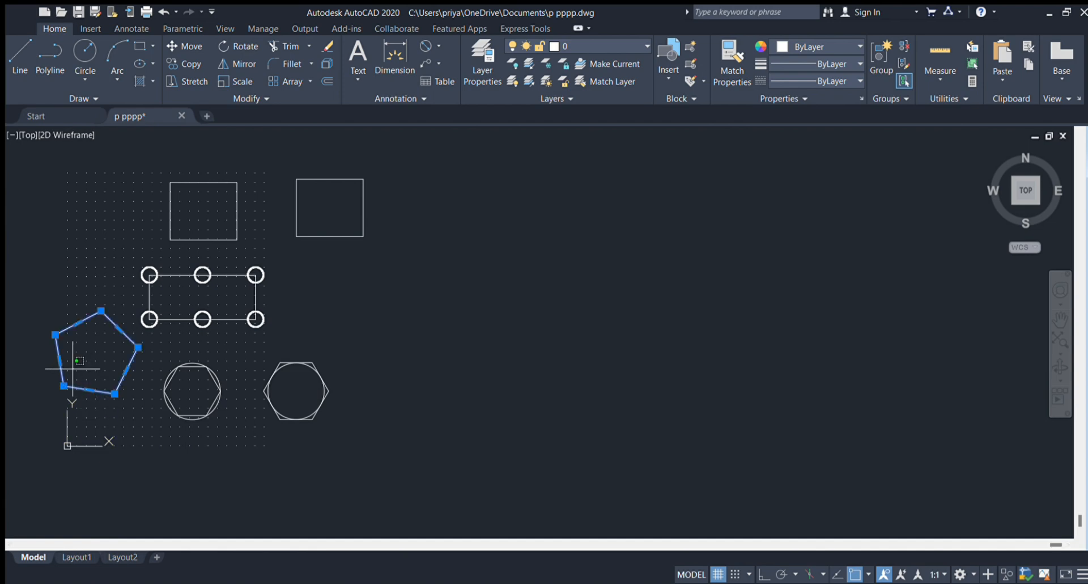
key(Return)
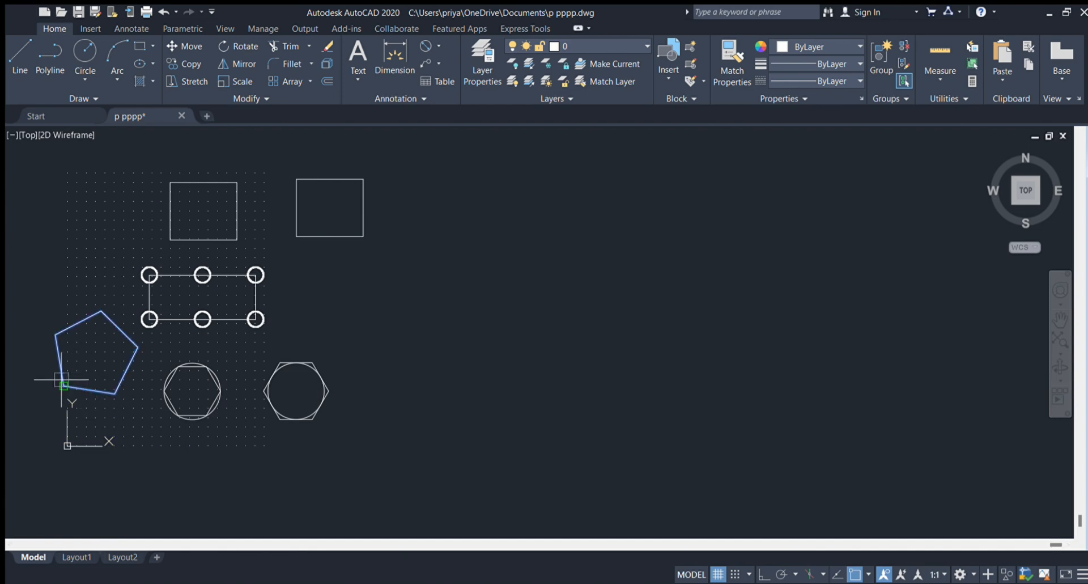
click(88, 333)
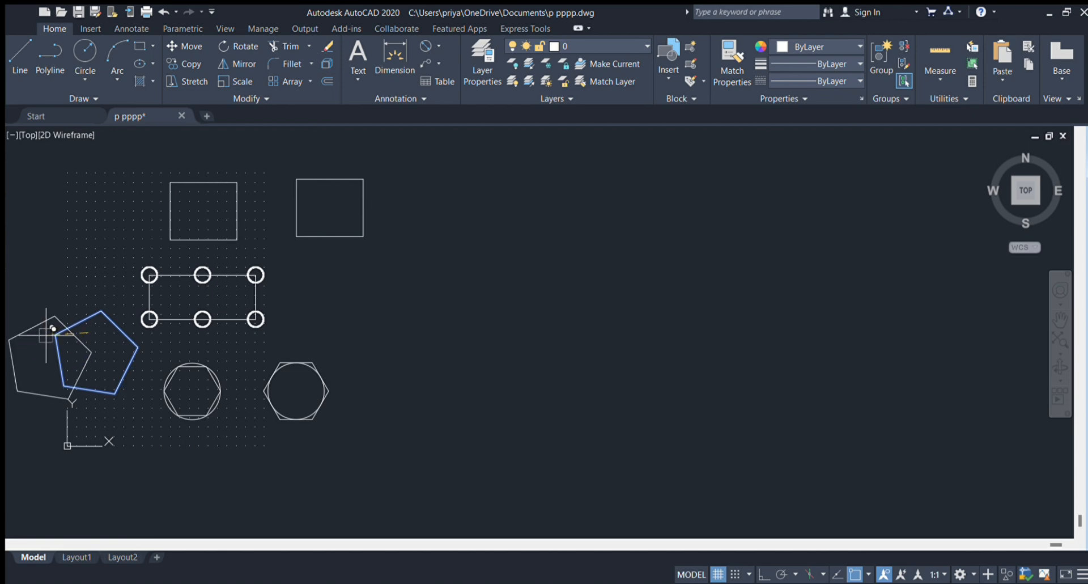
click(75, 222)
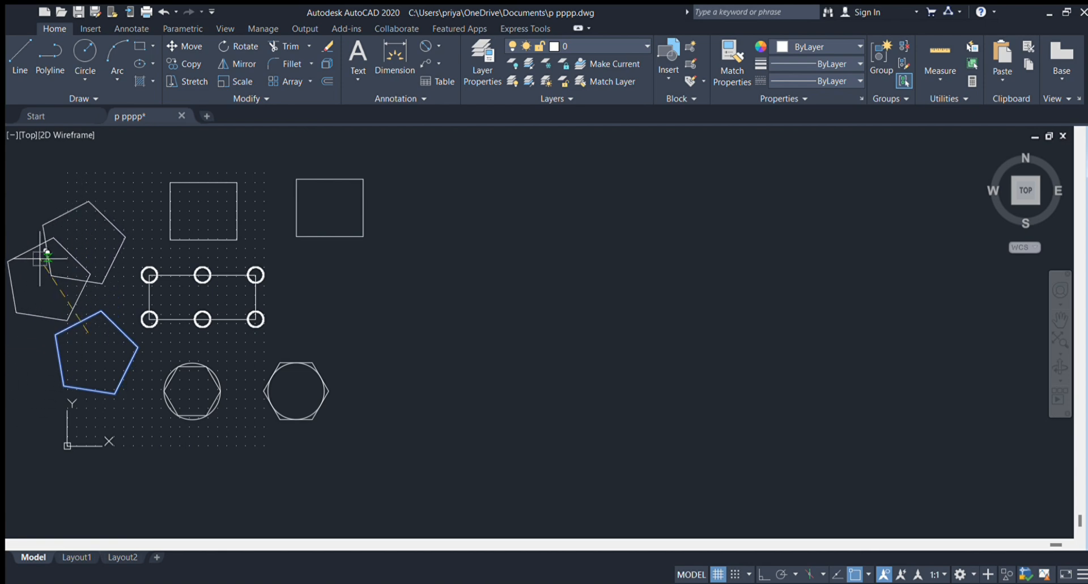
key(Escape)
Move both pentagons together to the empty area right of the other shapes, using the lower pentagon's right vertex as base point.
scroll(61, 259, down, 2)
middle_drag(156, 273, 155, 400)
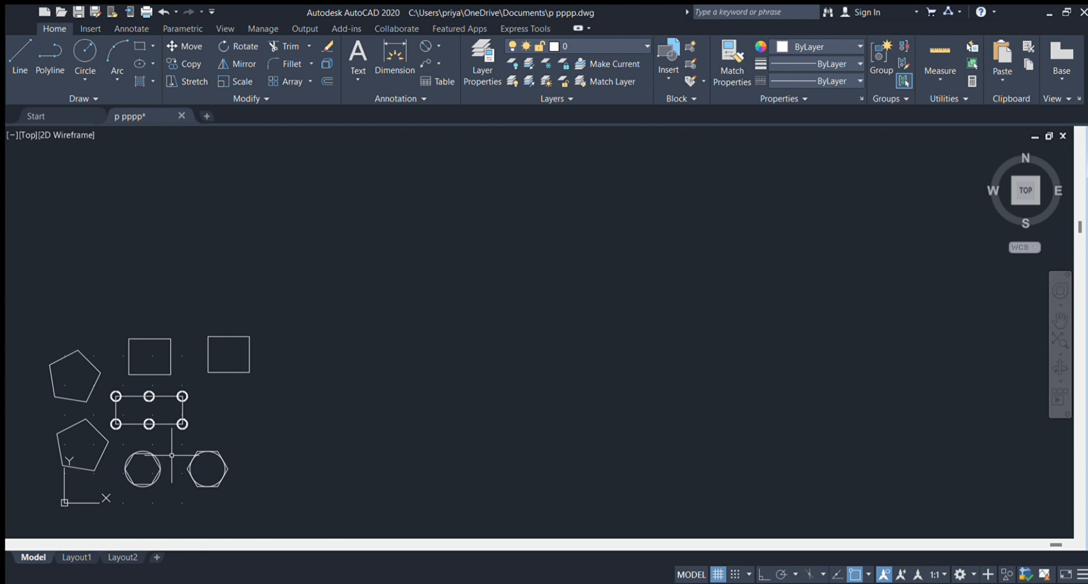
click(73, 441)
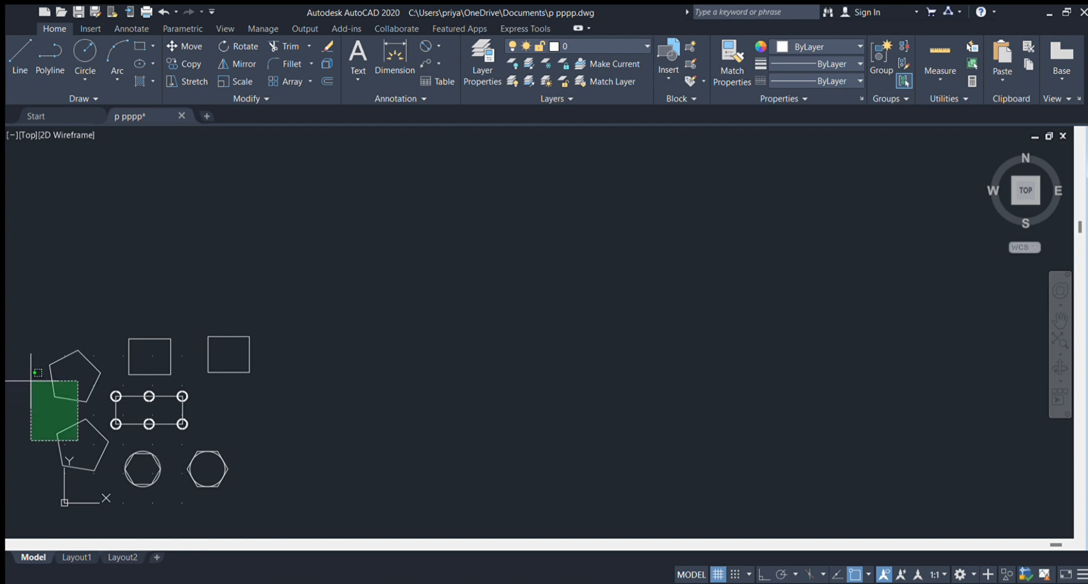
click(32, 376)
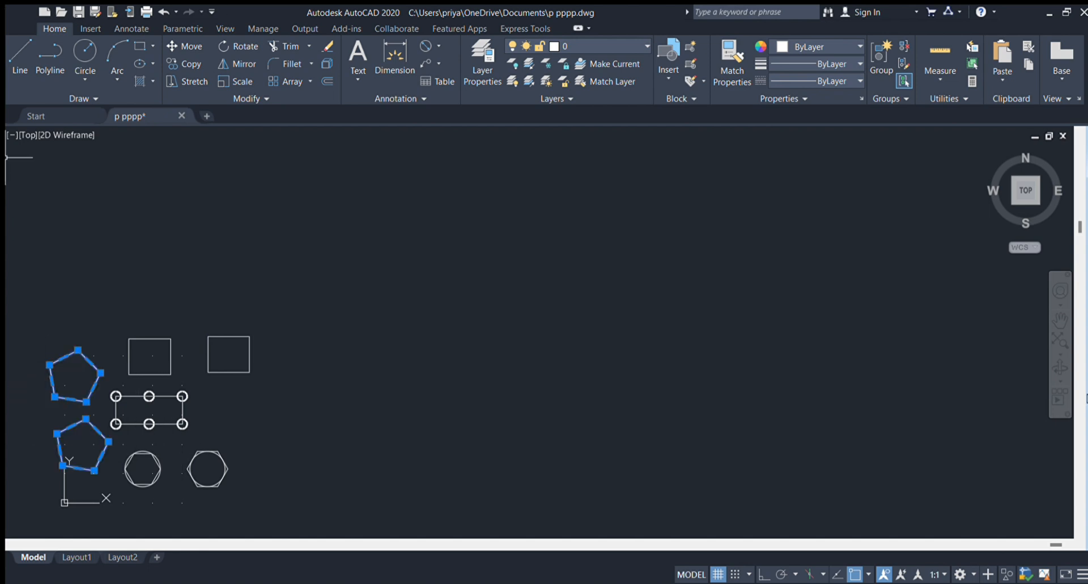
key(m)
key(Return)
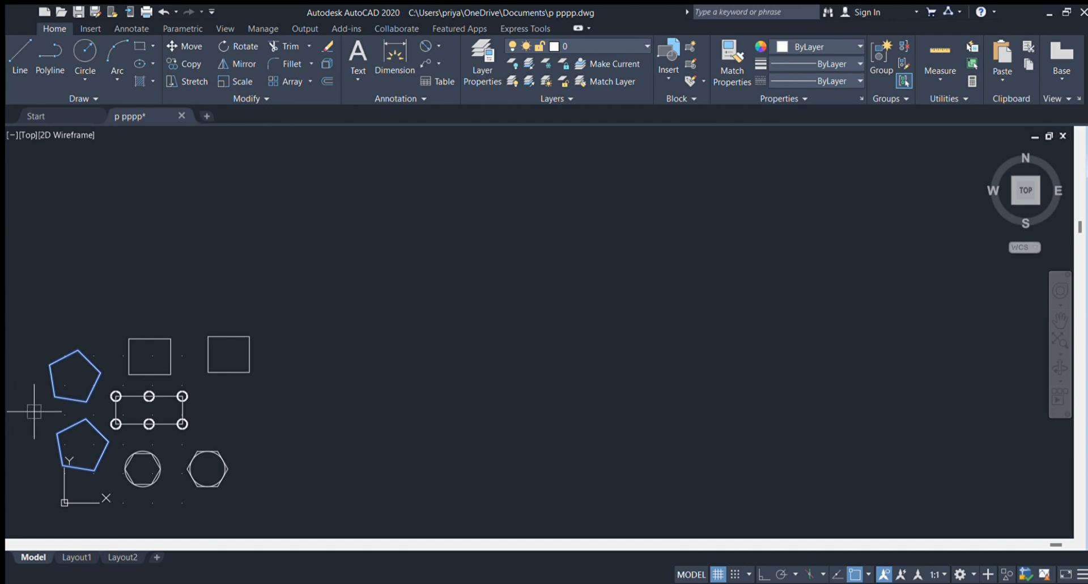
click(108, 442)
click(380, 402)
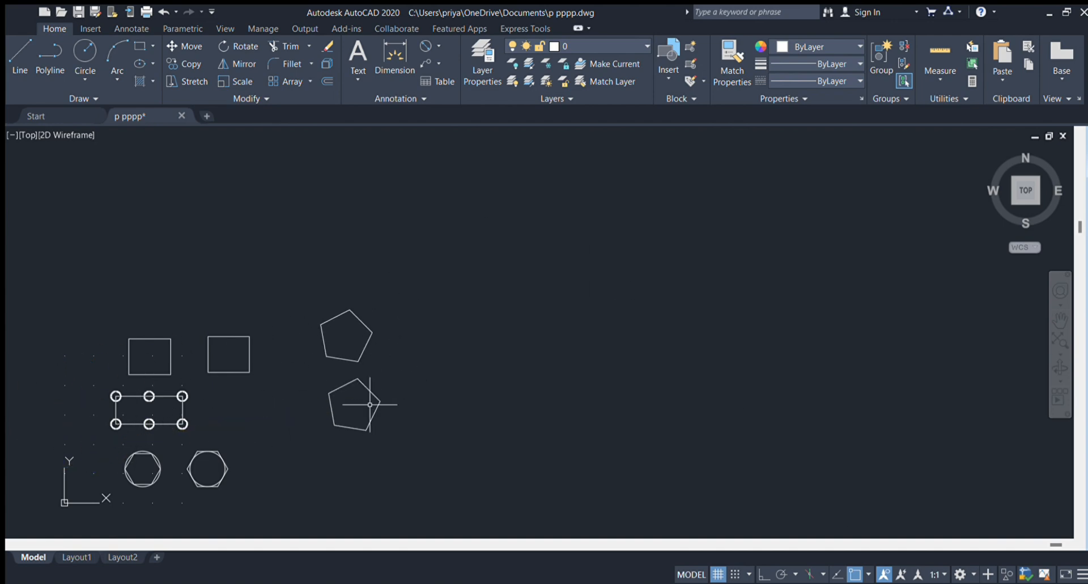
Fill the upper and lower triangles of the left nearly square rectangle with a bow-tie 2D solid through its four corners.
scroll(466, 320, up, 2)
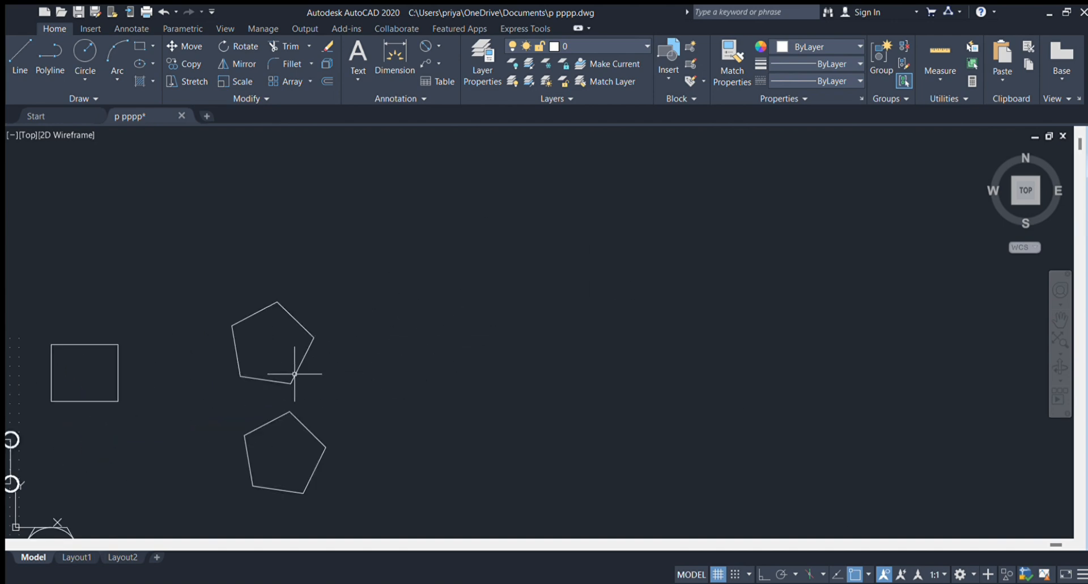
middle_drag(291, 364, 589, 272)
scroll(407, 284, up, 4)
middle_drag(406, 284, 620, 301)
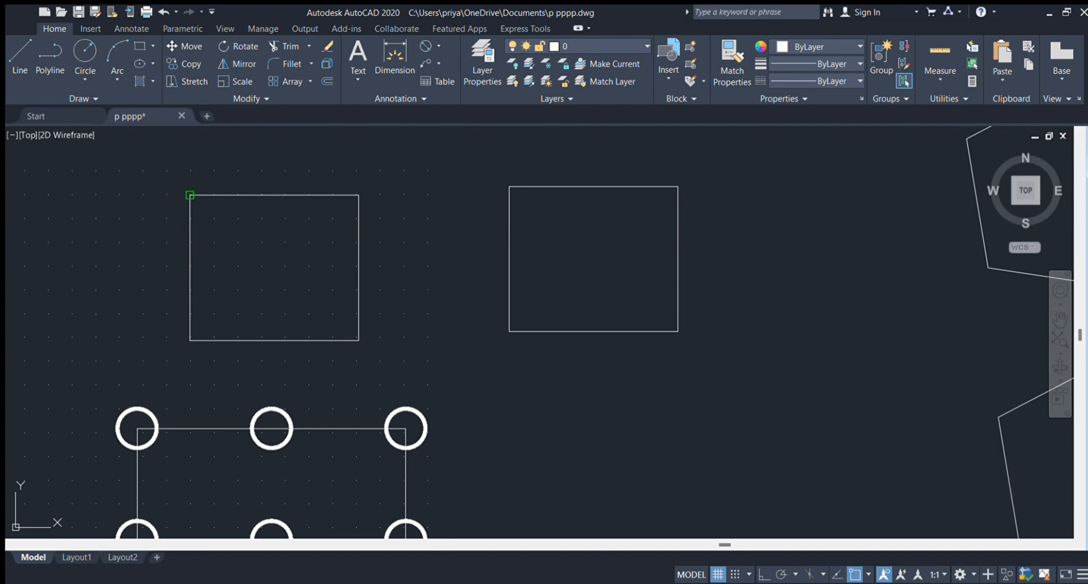
click(190, 195)
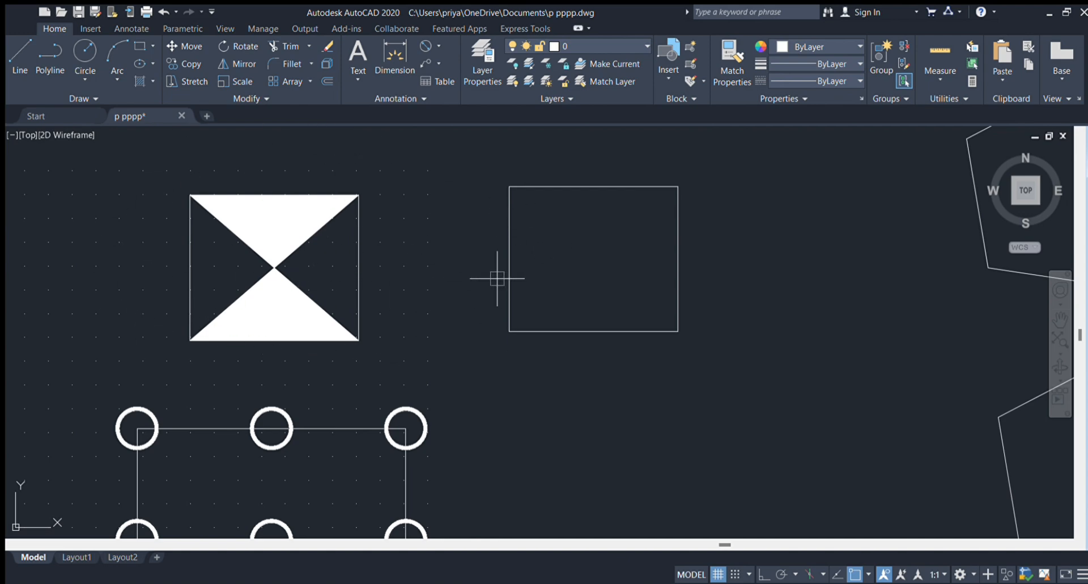
Fill the whole copied rectangle beside the bow-tie with a 2D solid through its four corners.
mouse_move(576, 306)
middle_down()
mouse_move(464, 321)
mouse_move(428, 304)
middle_up()
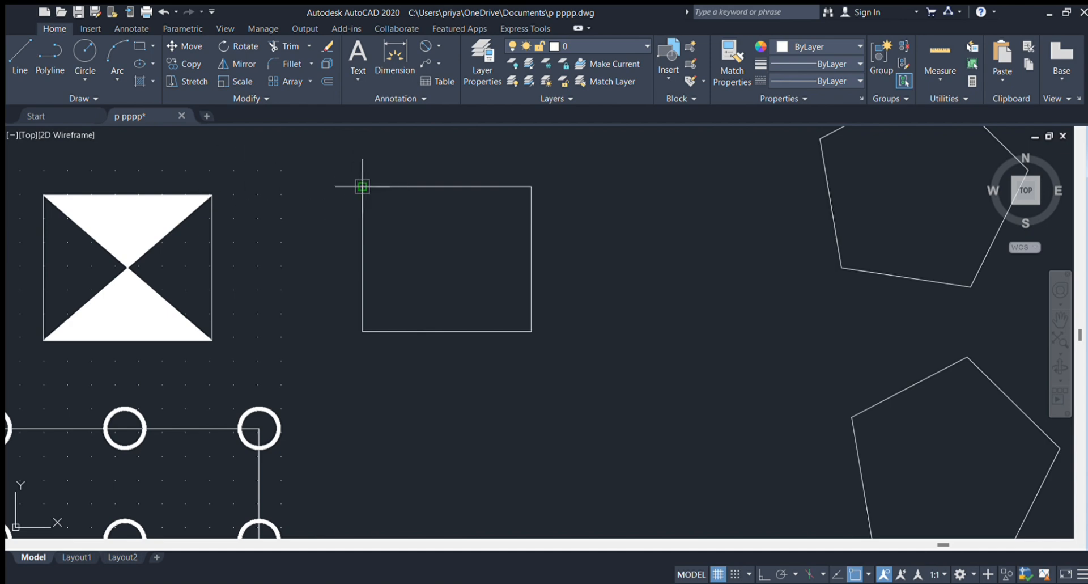
click(532, 186)
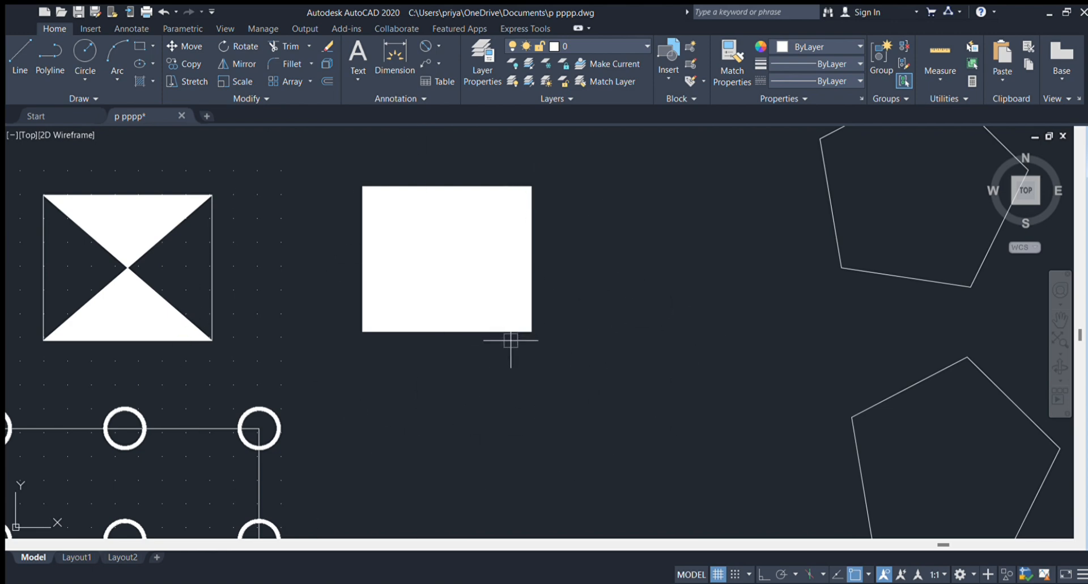
scroll(576, 361, down, 4)
scroll(577, 361, down, 2)
middle_drag(577, 361, 370, 351)
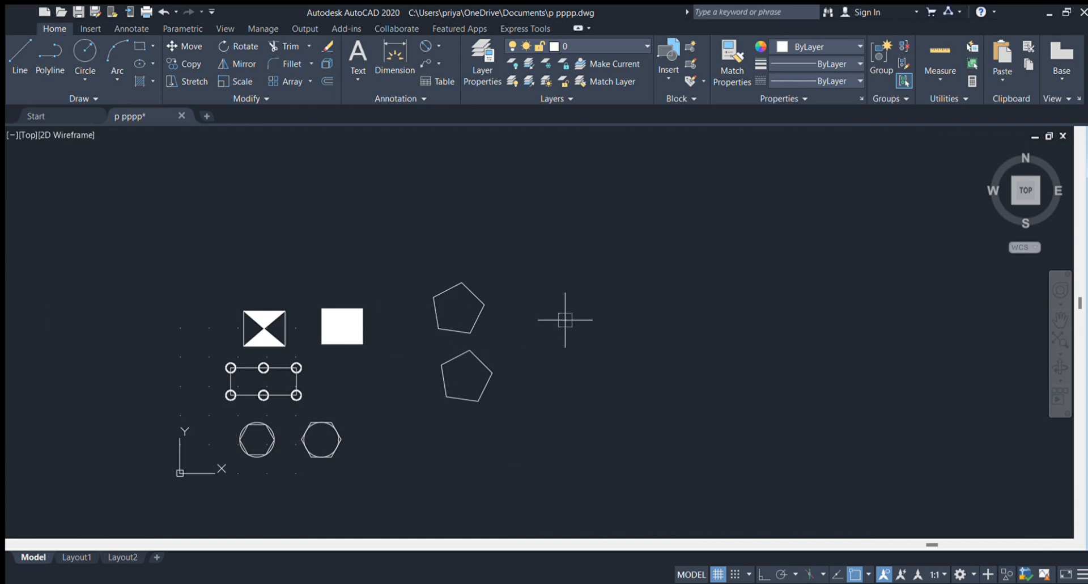
Fill the lower part of the upper pentagon with a 2D solid through its two bottom, right and left vertices.
scroll(452, 301, up, 6)
scroll(457, 301, down, 2)
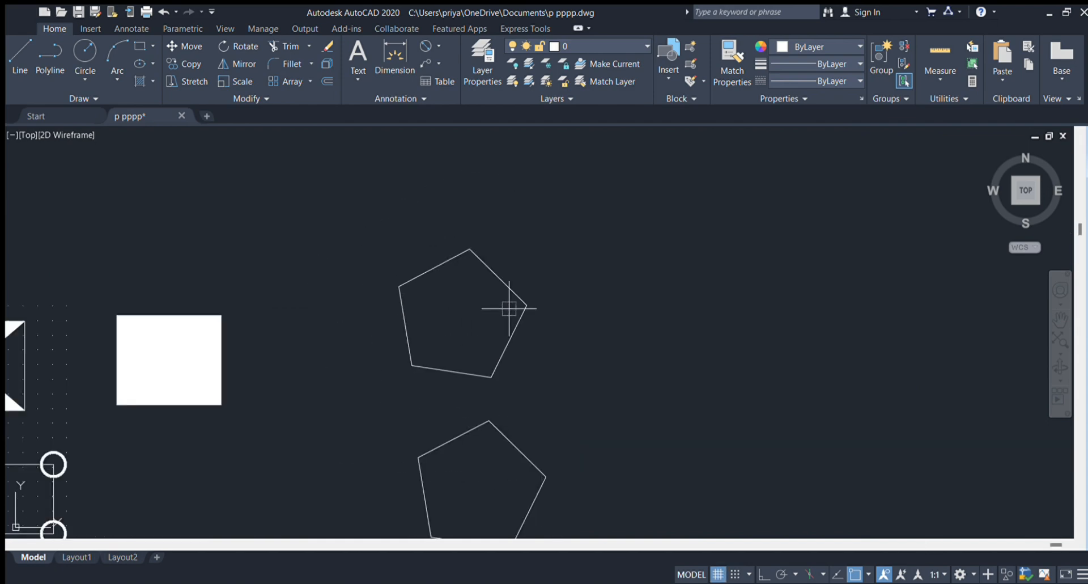
middle_drag(508, 306, 511, 290)
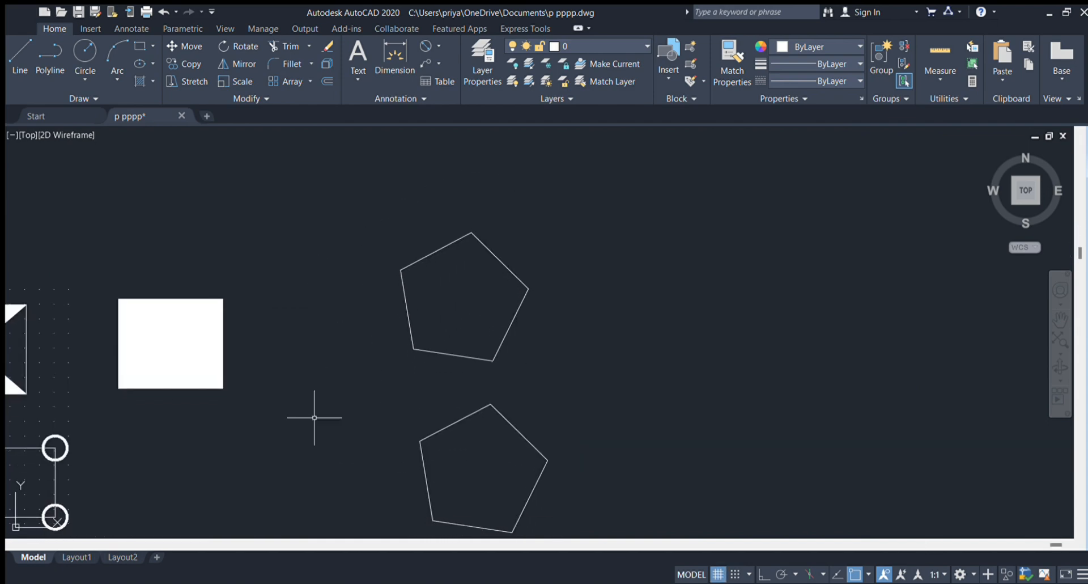
scroll(122, 315, up, 2)
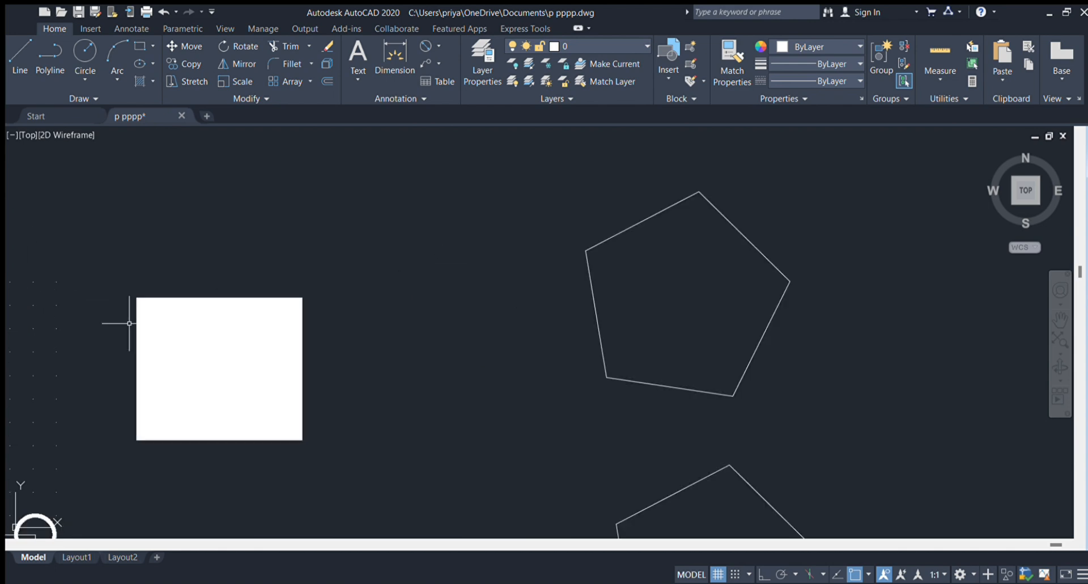
middle_drag(121, 315, 234, 320)
middle_drag(311, 296, 135, 266)
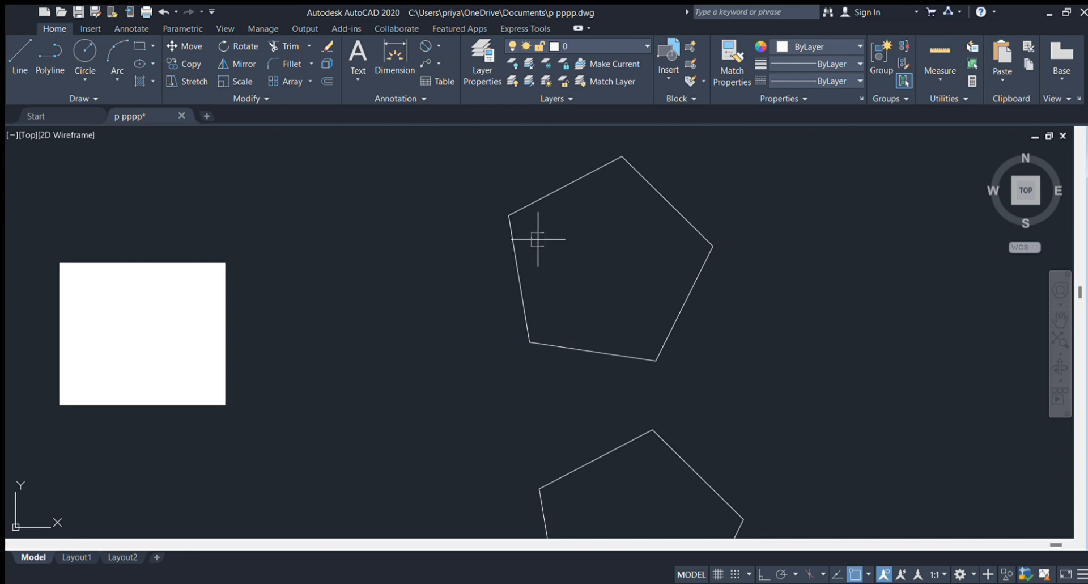
click(504, 221)
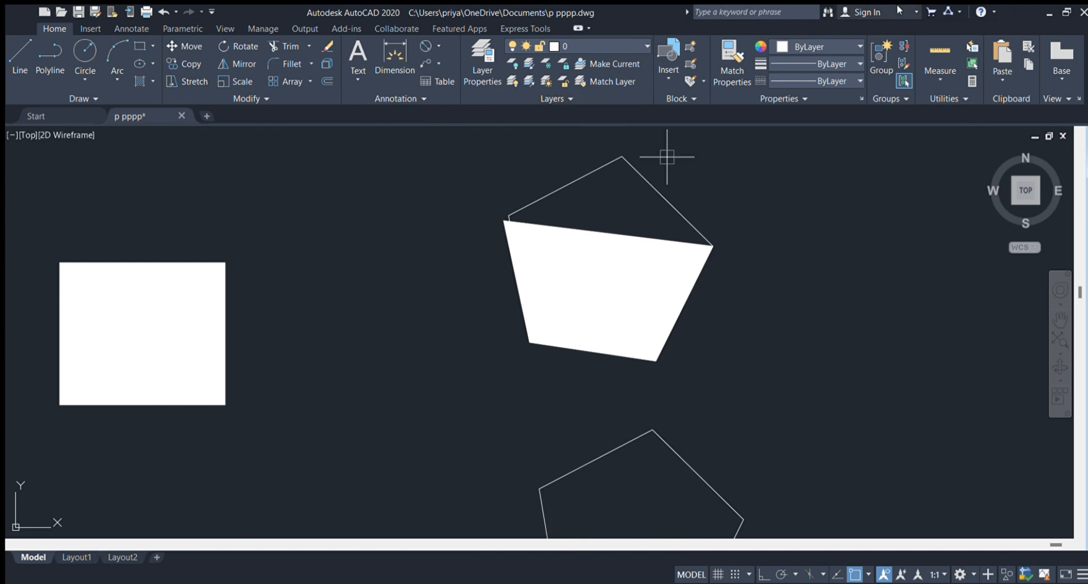
Extend the 2D solid over the upper pentagon's remaining area through its apex, points on its upper-left side and its left vertex.
click(621, 156)
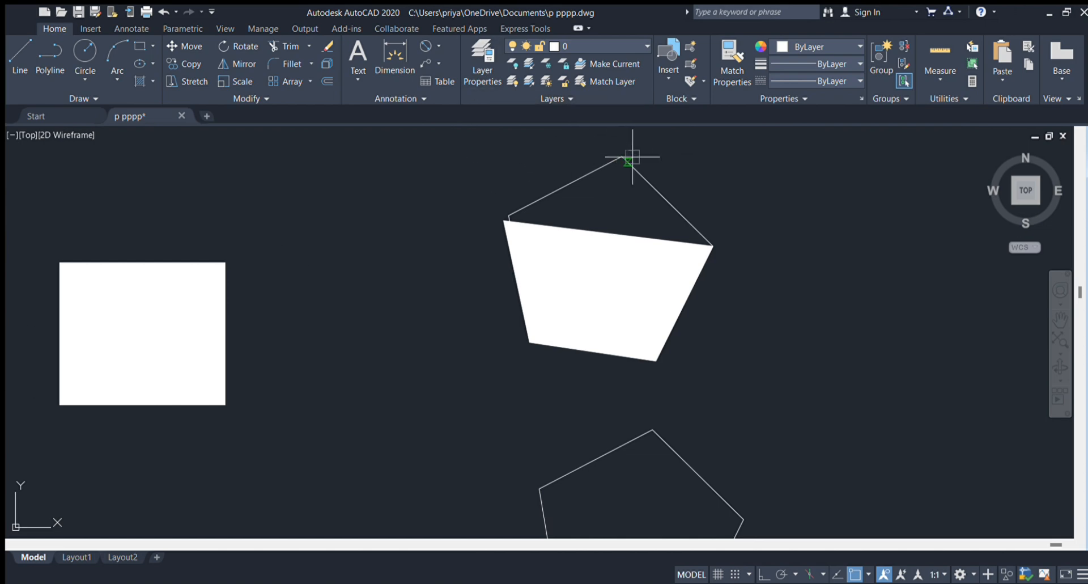
click(702, 267)
click(582, 176)
click(577, 230)
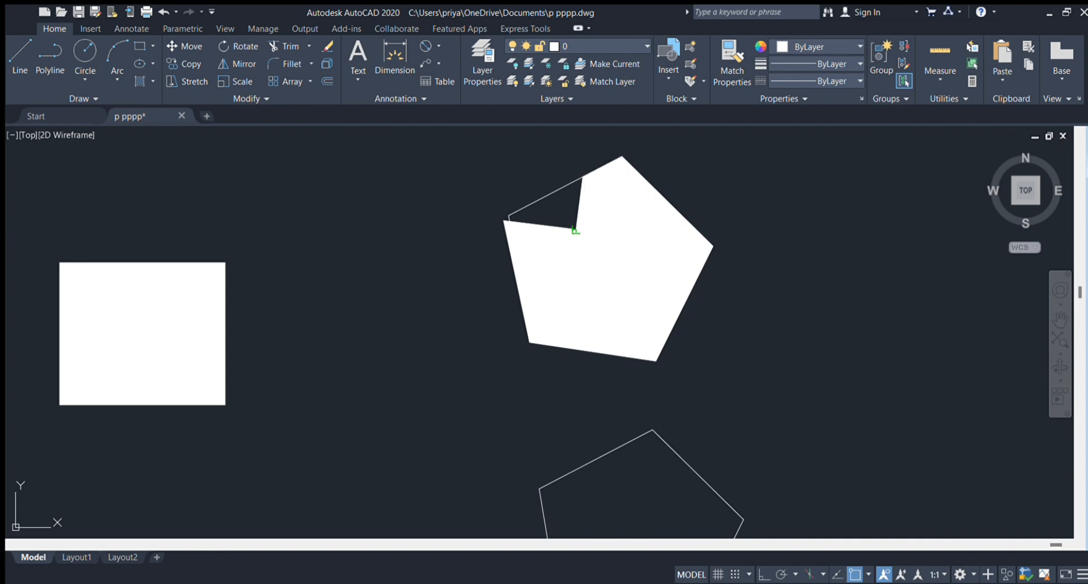
click(509, 216)
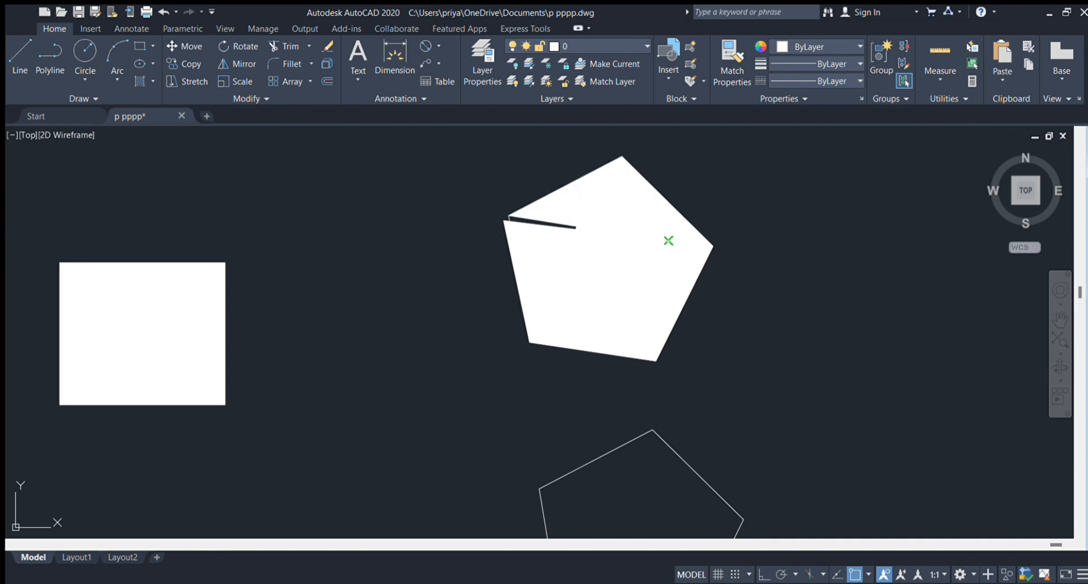
Add two more solid corners outside the upper pentagon, one beyond its lower right side and one beyond its upper left side.
scroll(600, 244, down, 2)
scroll(595, 241, up, 2)
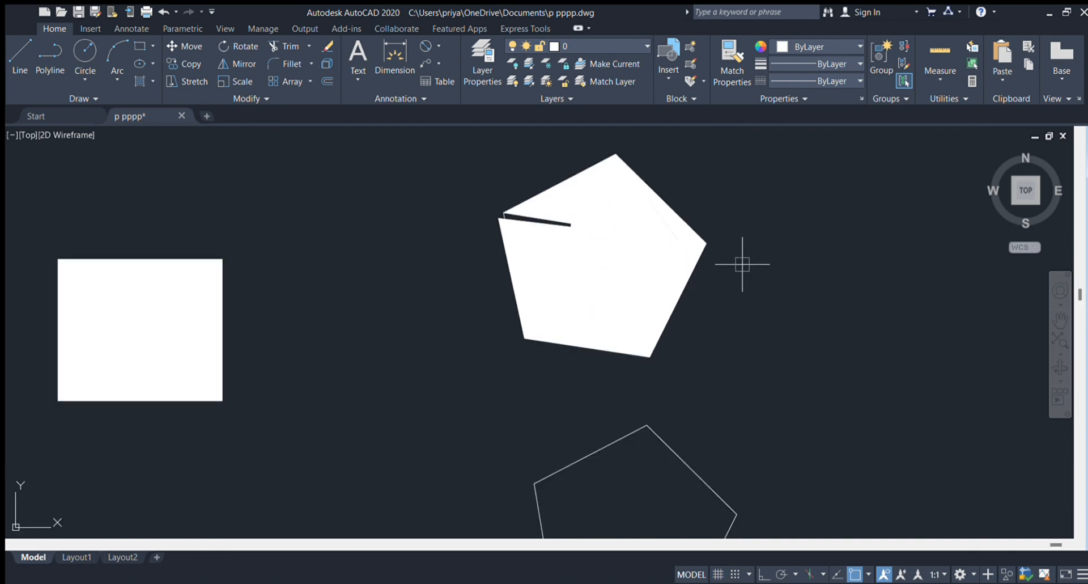
click(719, 347)
click(497, 156)
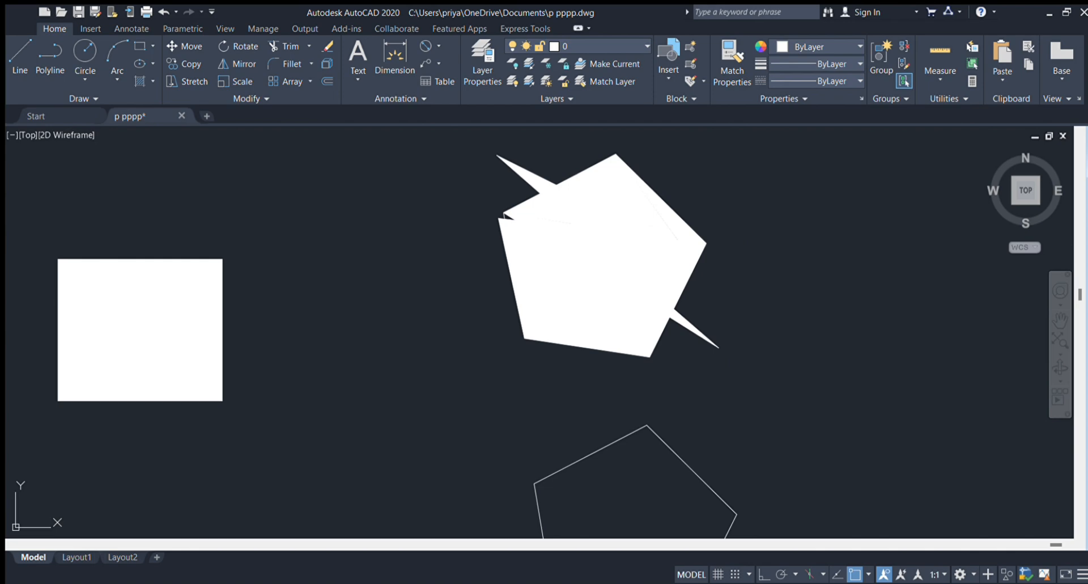
scroll(613, 214, down, 4)
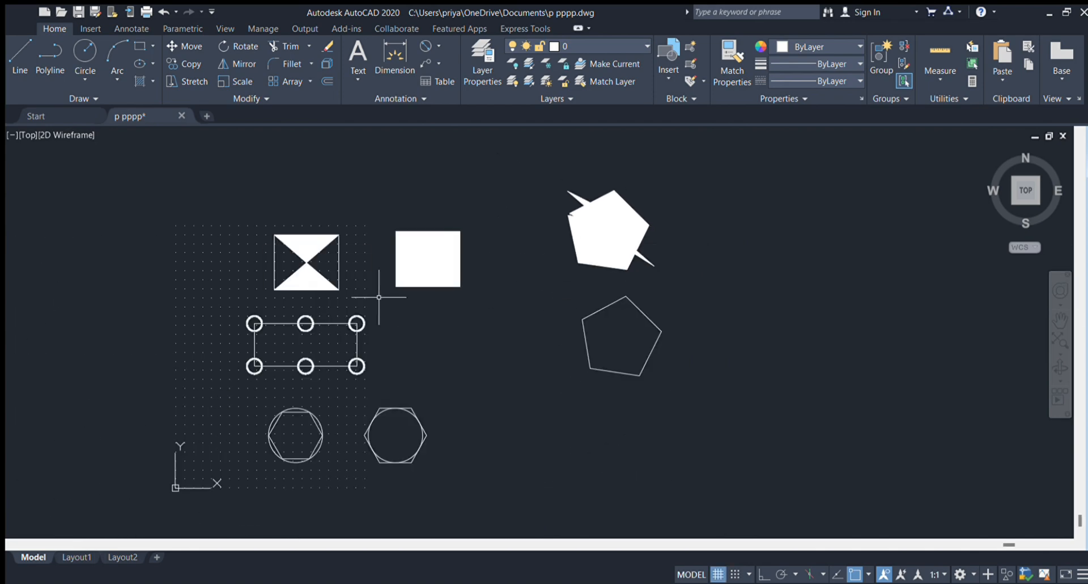
Move the circumscribed hexagon off its circle to the empty area up and to the right, using its upper right vertex as base point.
scroll(391, 439, up, 5)
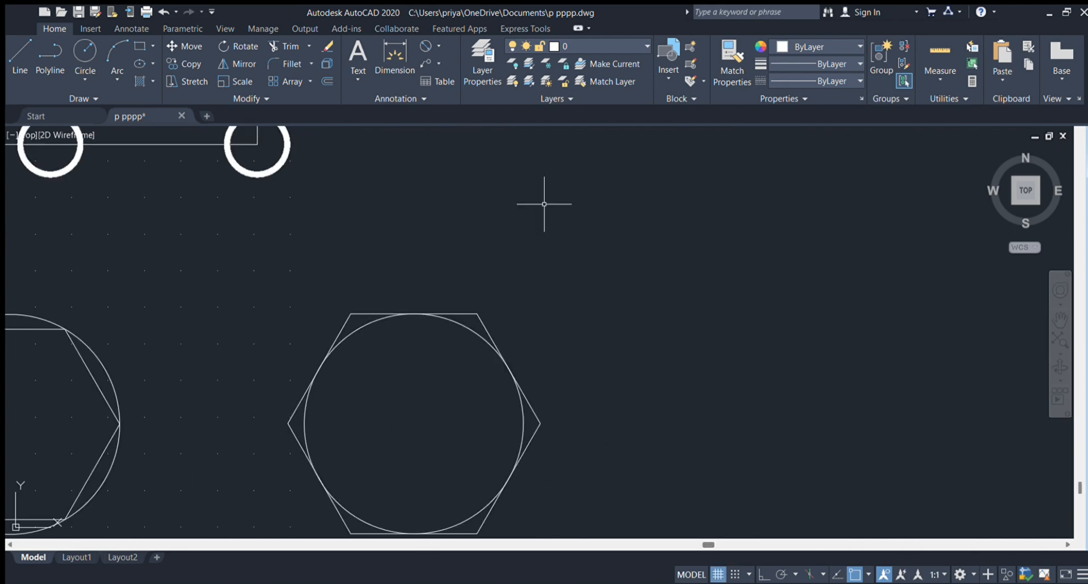
click(482, 310)
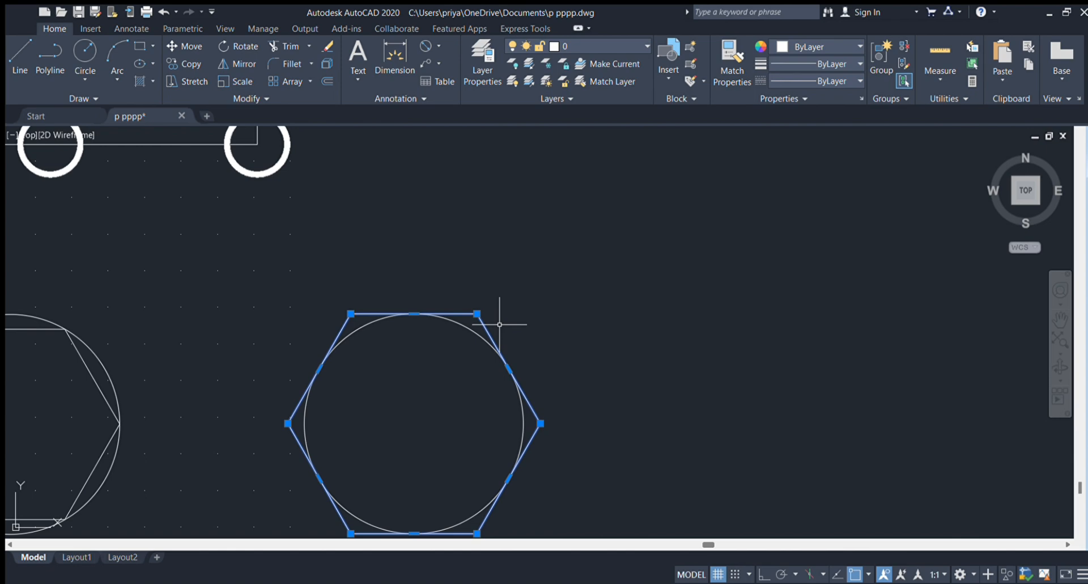
text(m)
key(Return)
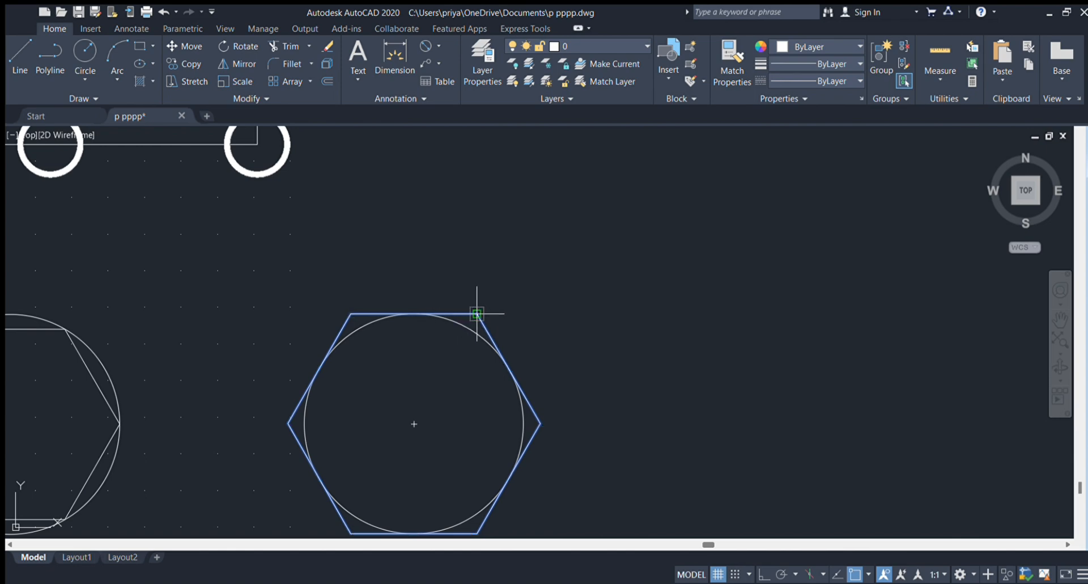
click(478, 313)
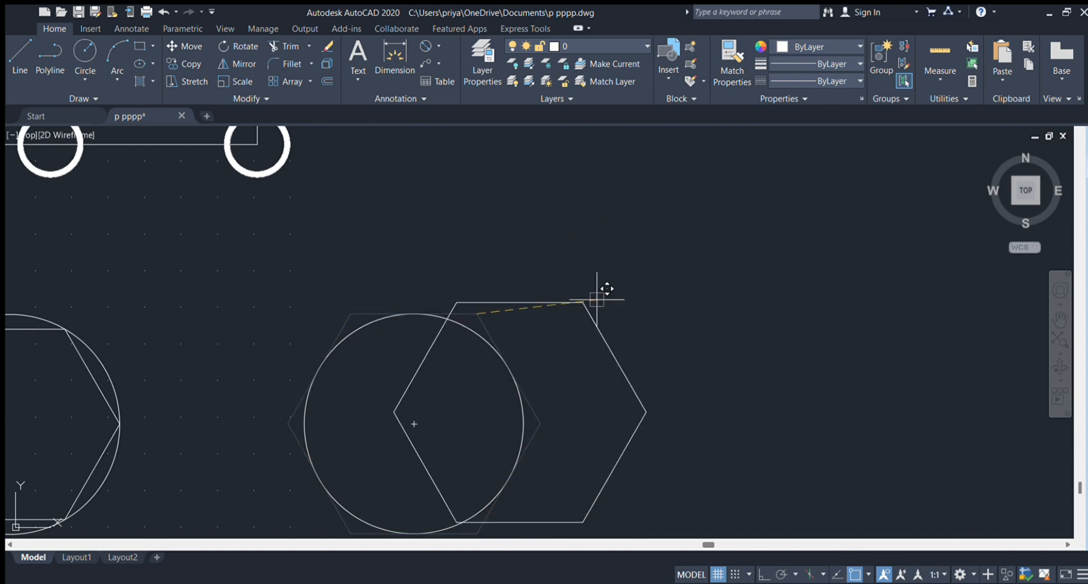
click(762, 220)
Fill the whole moved hexagon with a 2D solid through its six vertices.
middle_drag(469, 306, 228, 286)
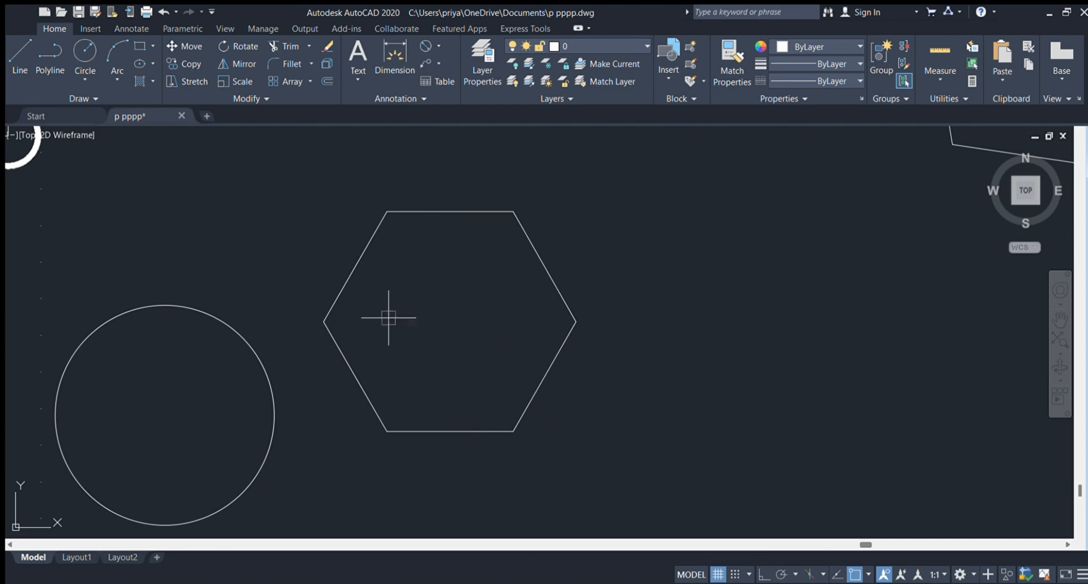
click(576, 321)
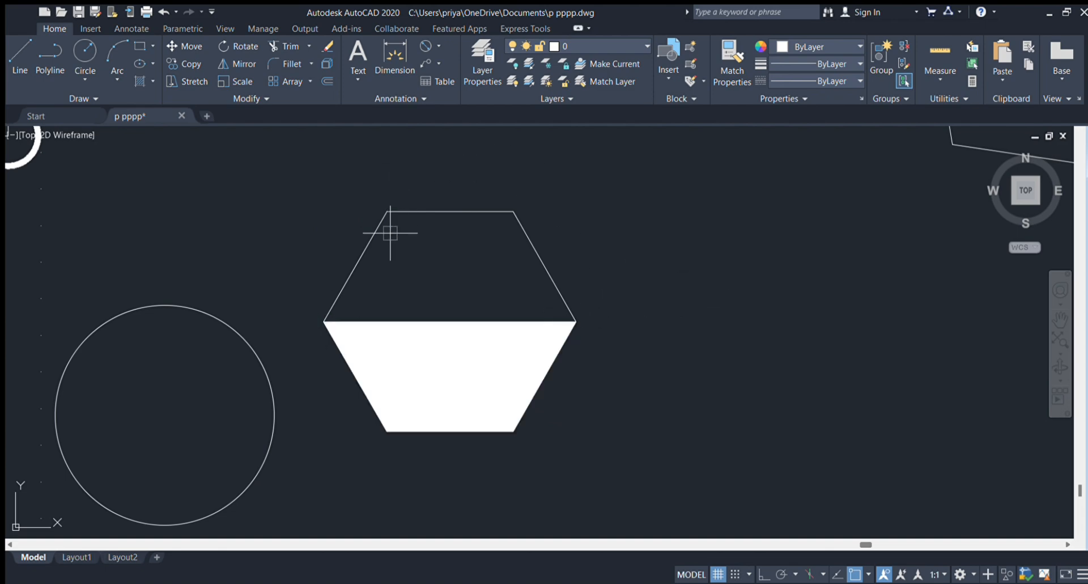
click(387, 211)
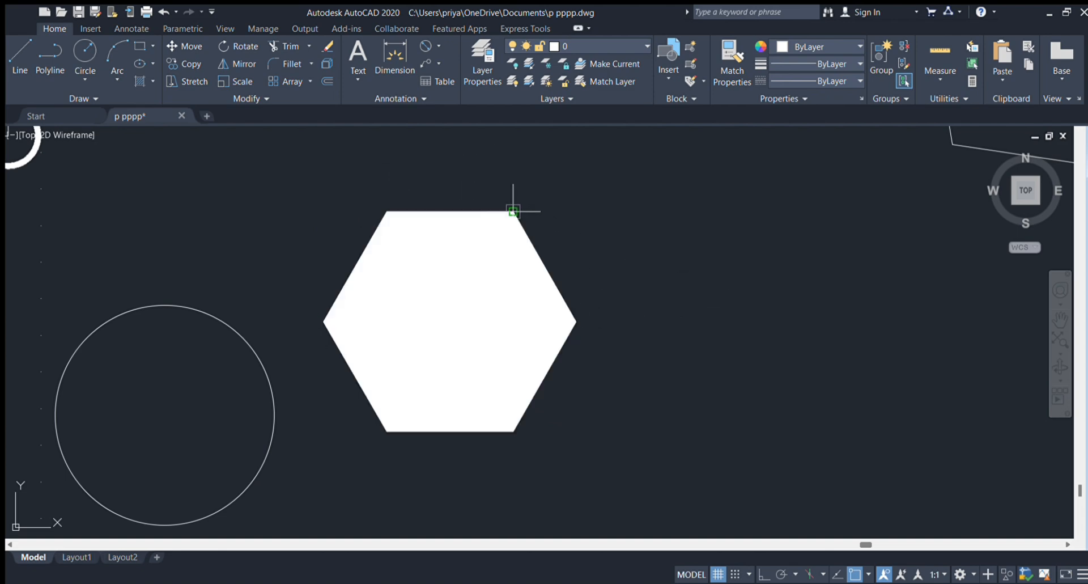
click(514, 212)
scroll(777, 364, down, 8)
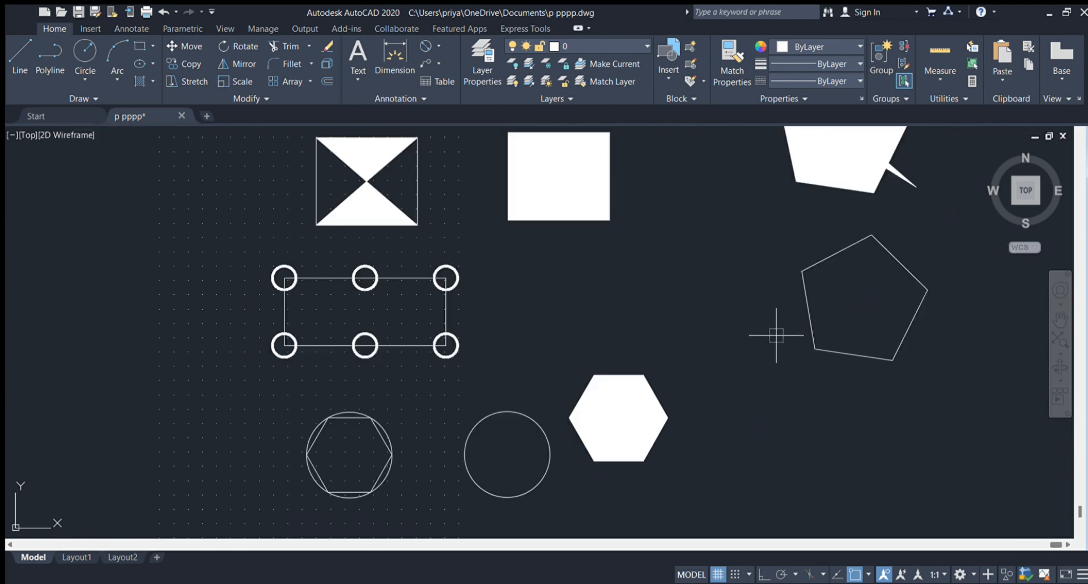
middle_drag(775, 323, 585, 346)
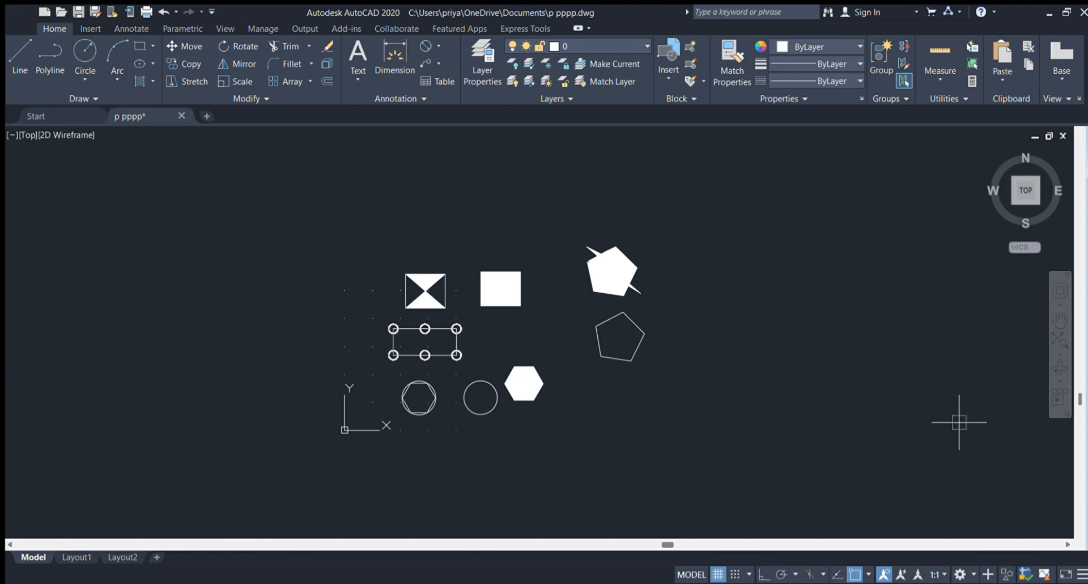
mouse_move(1068, 172)
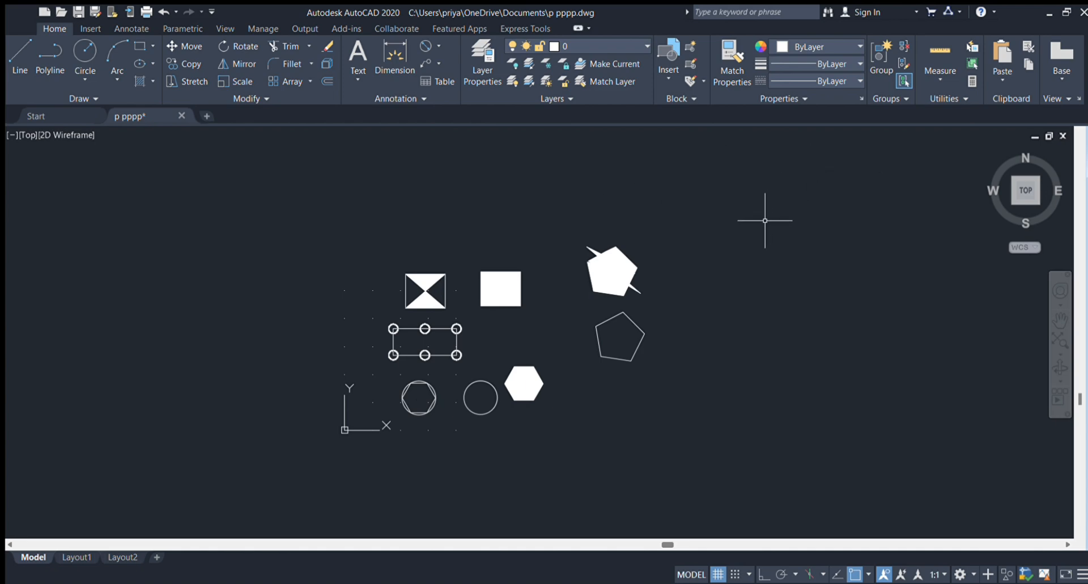
scroll(400, 373, up, 4)
scroll(400, 373, down, 2)
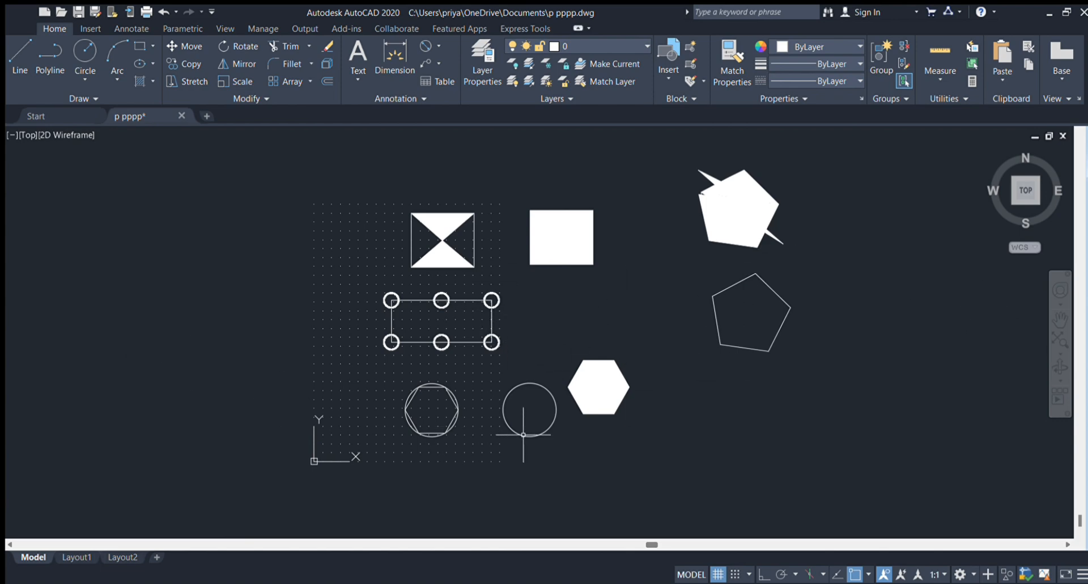
scroll(527, 422, up, 5)
scroll(510, 379, down, 3)
scroll(380, 391, up, 2)
scroll(386, 392, up, 4)
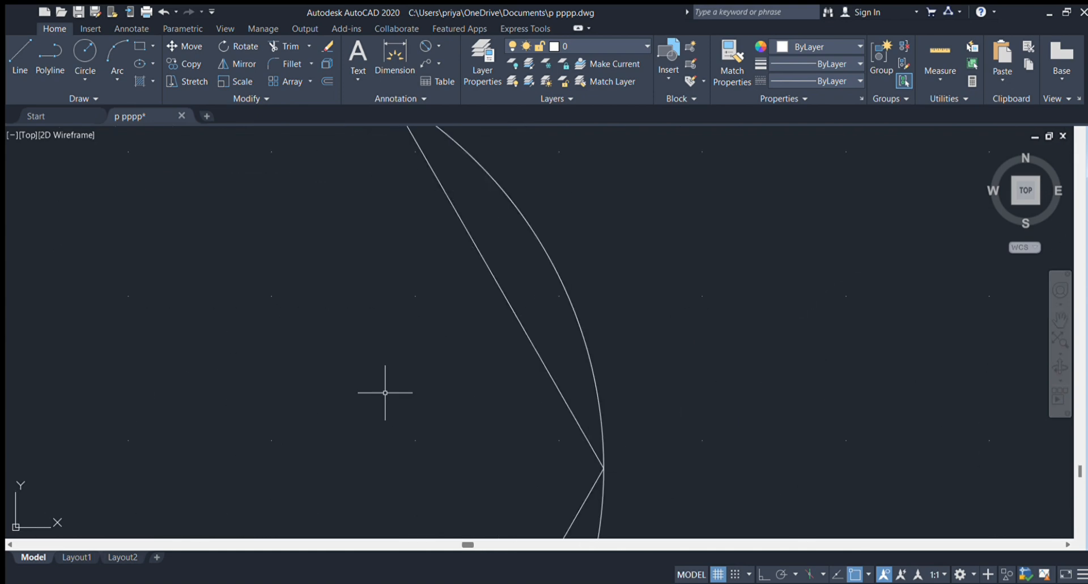
scroll(590, 413, up, 1)
scroll(624, 406, down, 1)
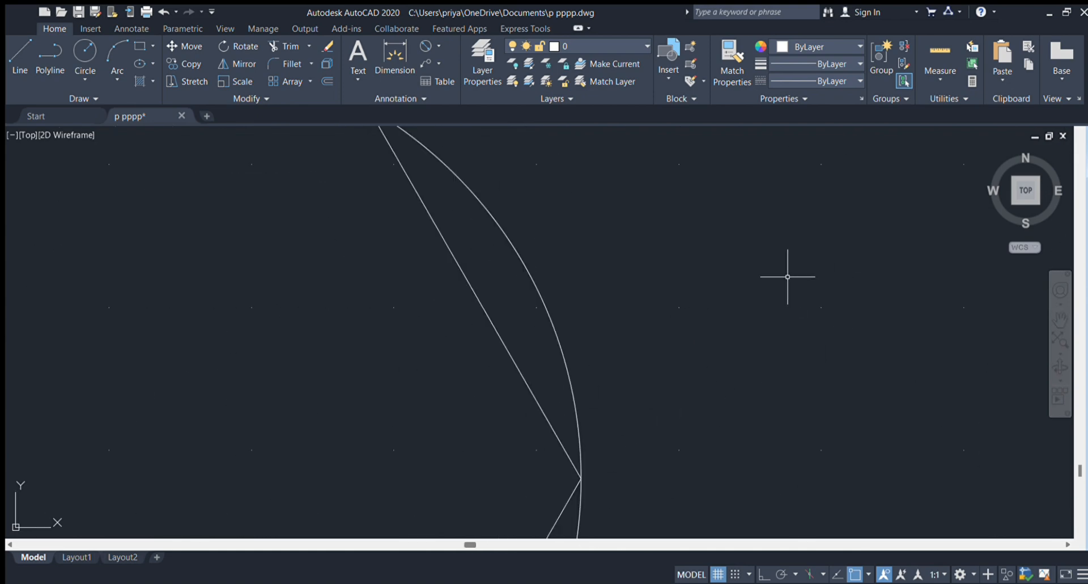
Draw a vertical line between the circle with the inscribed hexagon and the plain circle, slightly taller than the circles.
scroll(671, 299, down, 5)
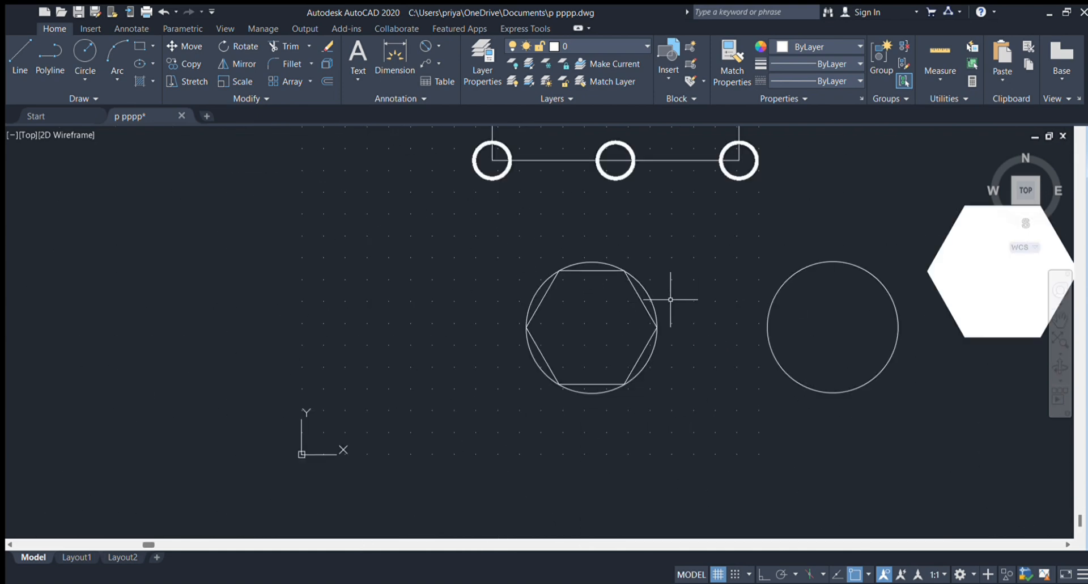
click(696, 228)
click(696, 375)
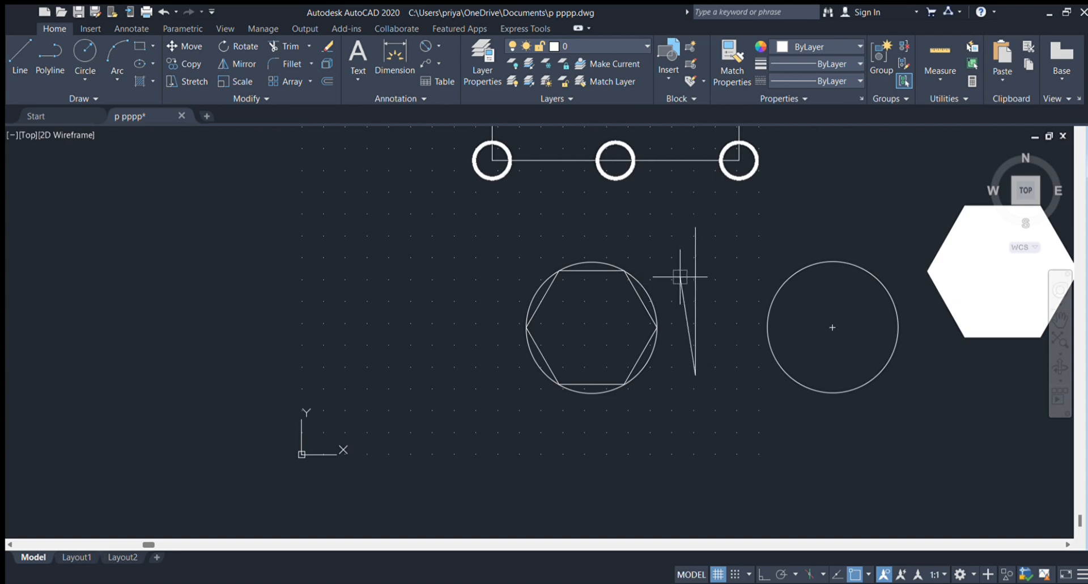
scroll(688, 267, up, 6)
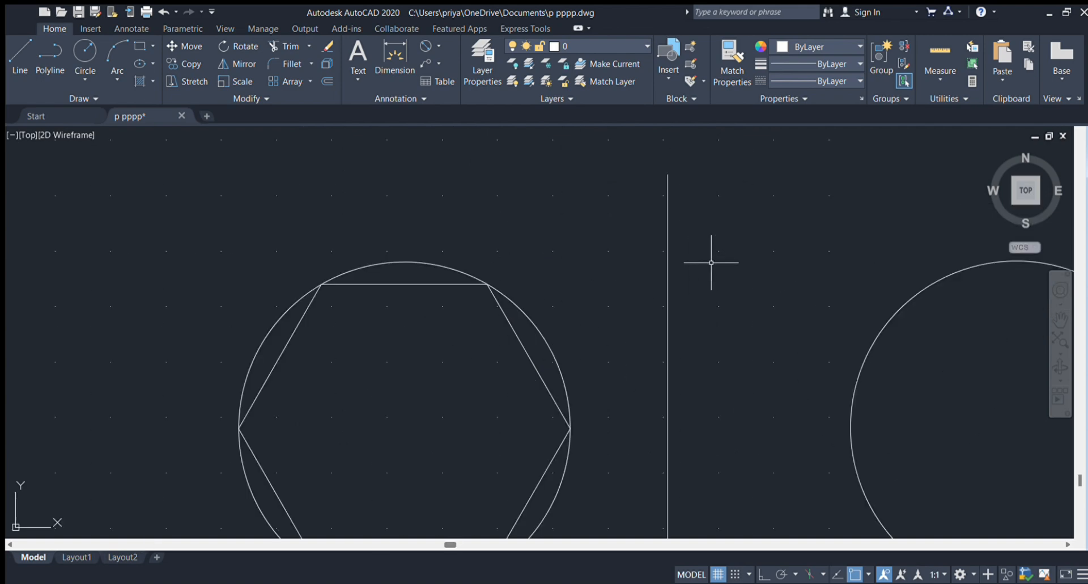
scroll(592, 314, down, 6)
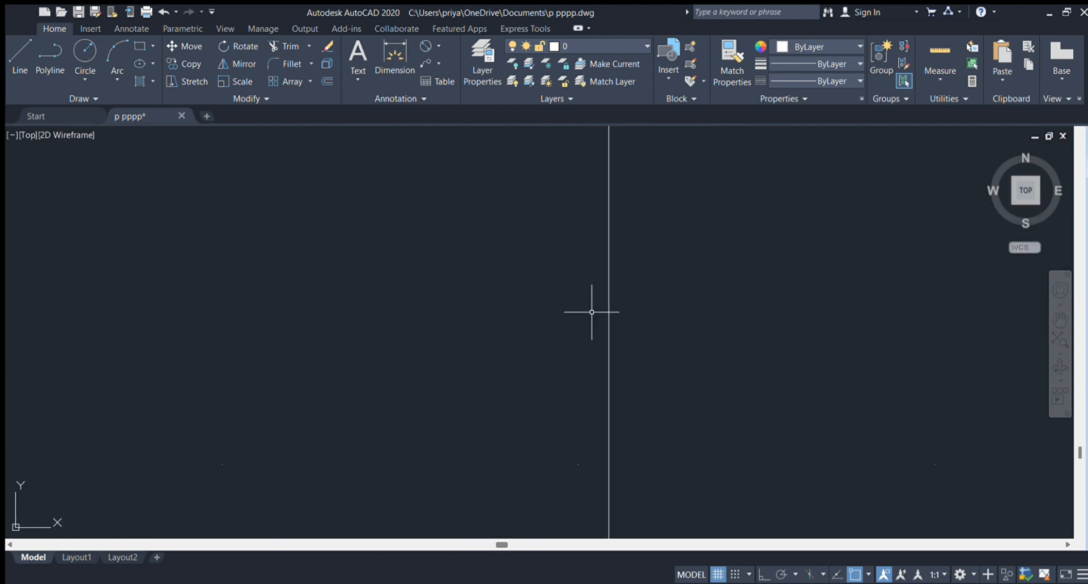
scroll(614, 282, down, 2)
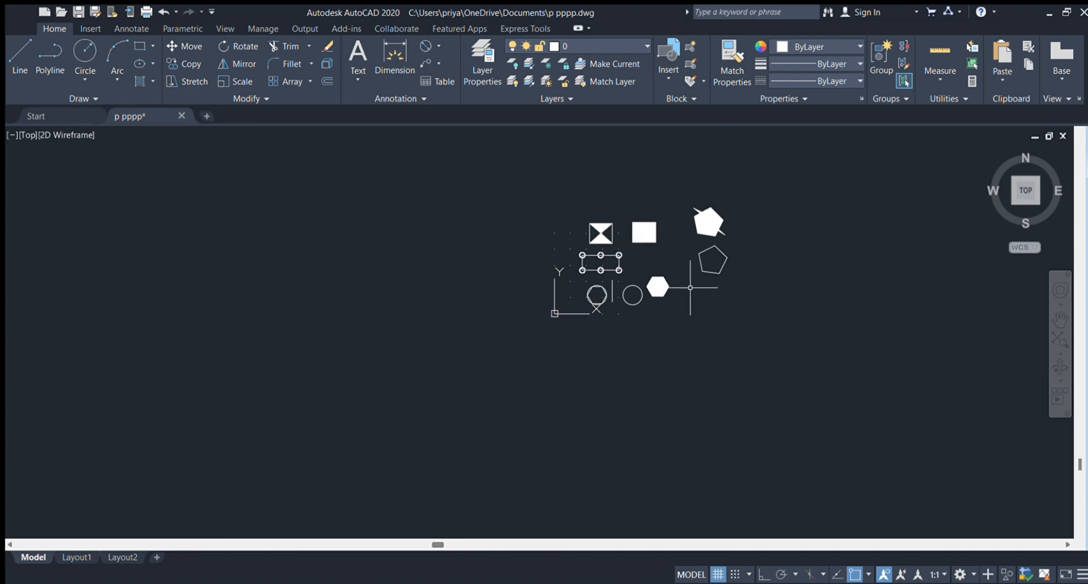
scroll(634, 230, up, 6)
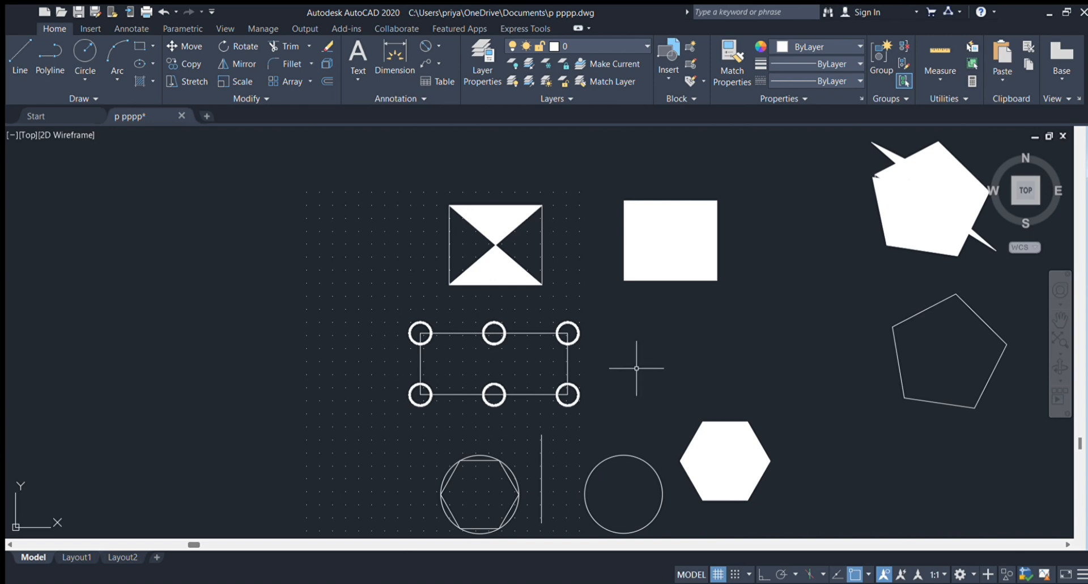
scroll(667, 339, down, 5)
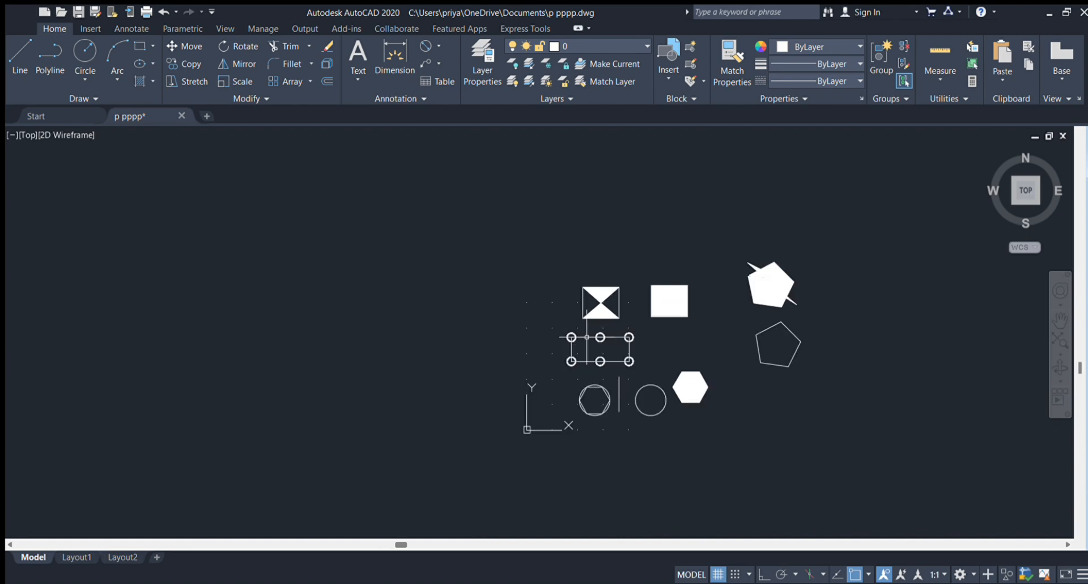
middle_drag(585, 342, 306, 341)
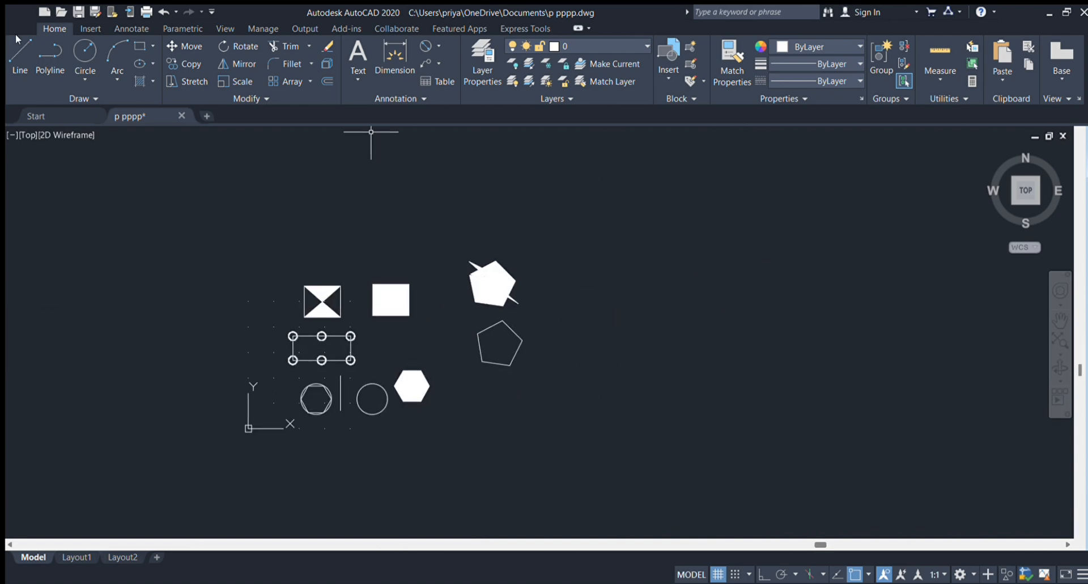